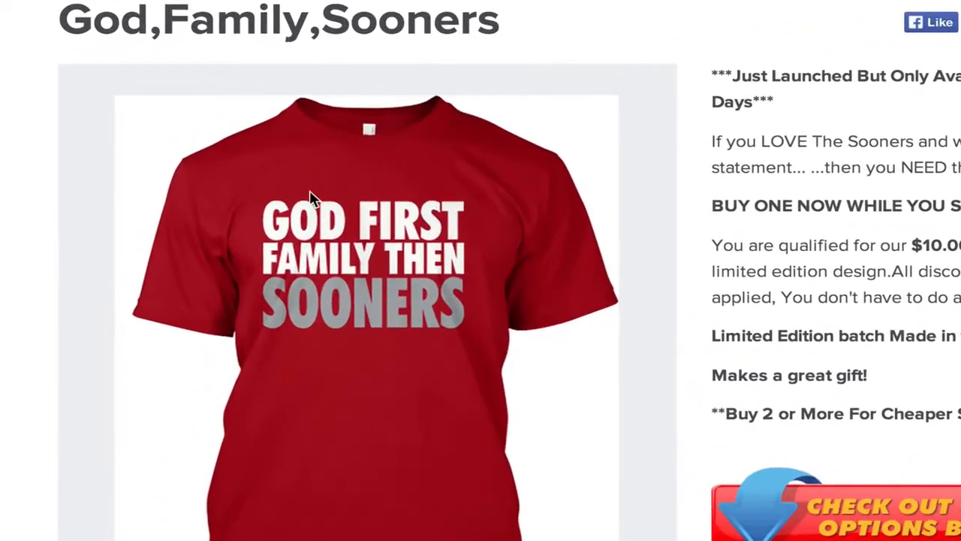
Capture a partial screenshot of the words "GOD FIRST" on the red shirt
{"action": "key", "text": "super+shift+4"}
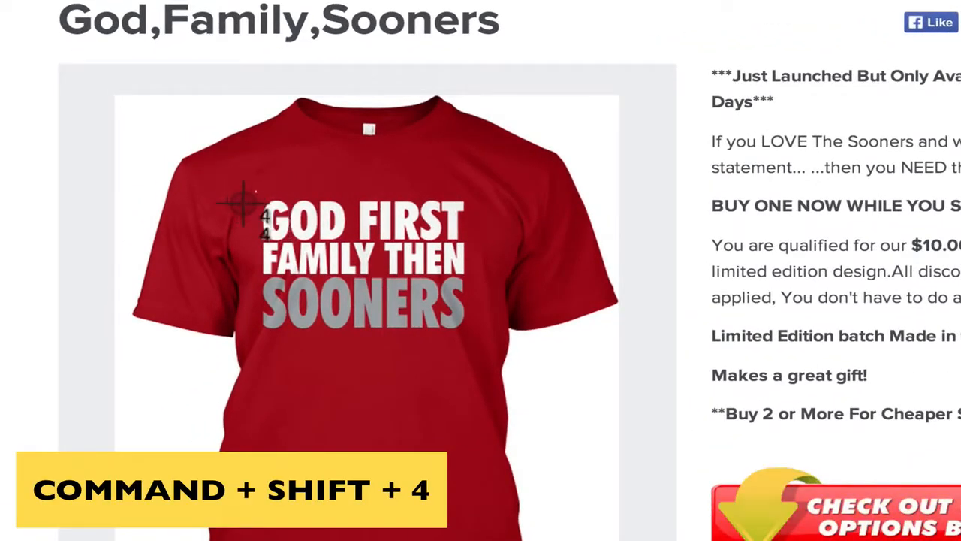
{"action": "left_click_drag", "start_coordinate": [257, 192], "coordinate": [464, 249]}
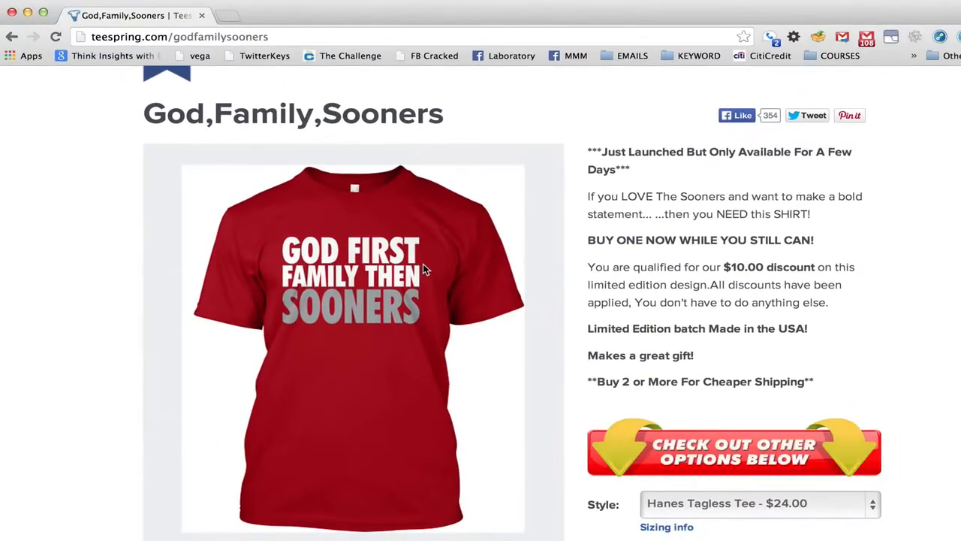
Search the web for "what the font" in a new browser tab and open the MyFonts WhatTheFont page
{"action": "key", "text": "super+t"}
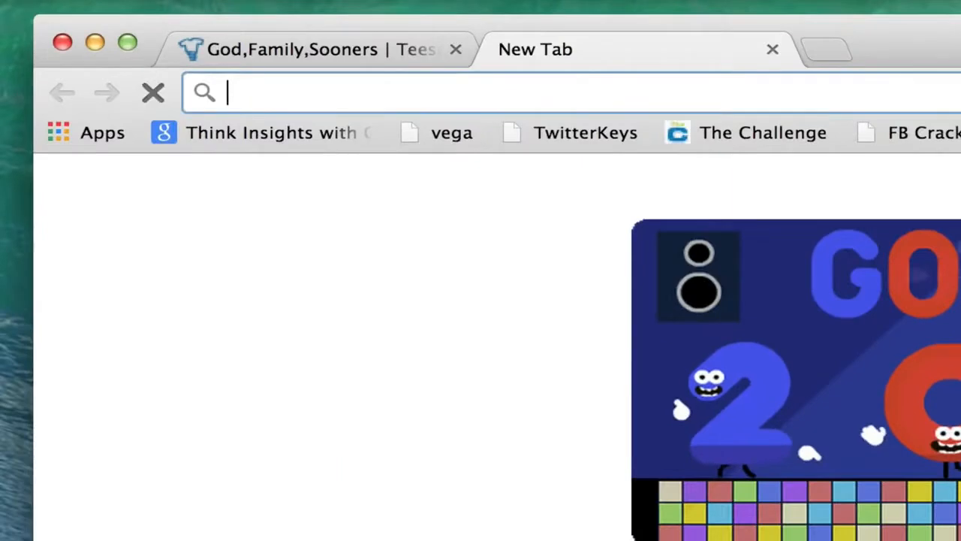
{"action": "type", "text": "what the f"}
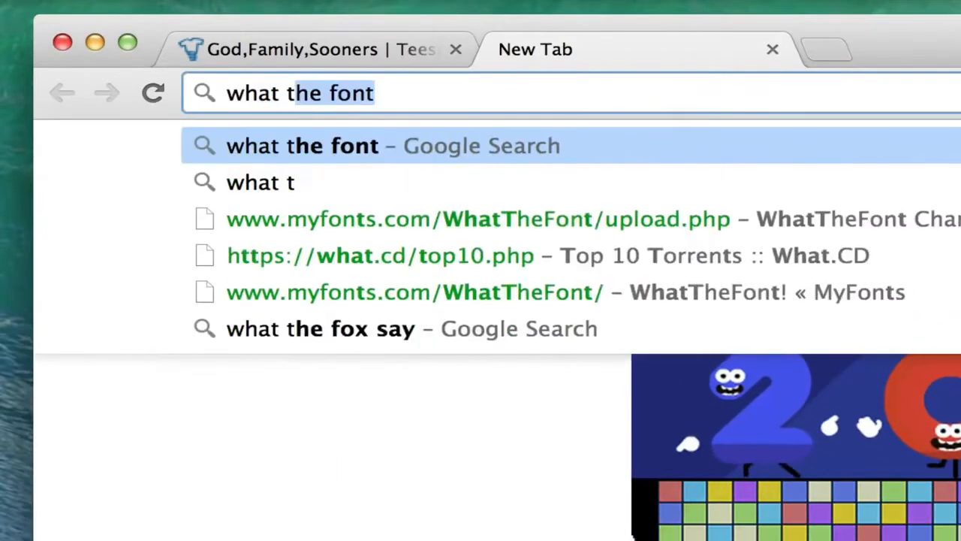
{"action": "type", "text": "ont"}
{"action": "key", "text": "Return"}
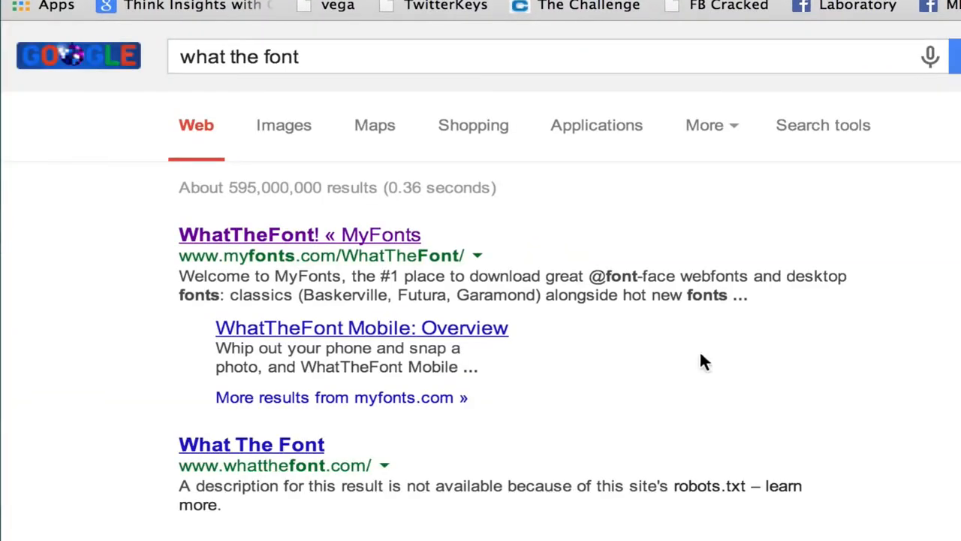
{"action": "left_click", "coordinate": [372, 243]}
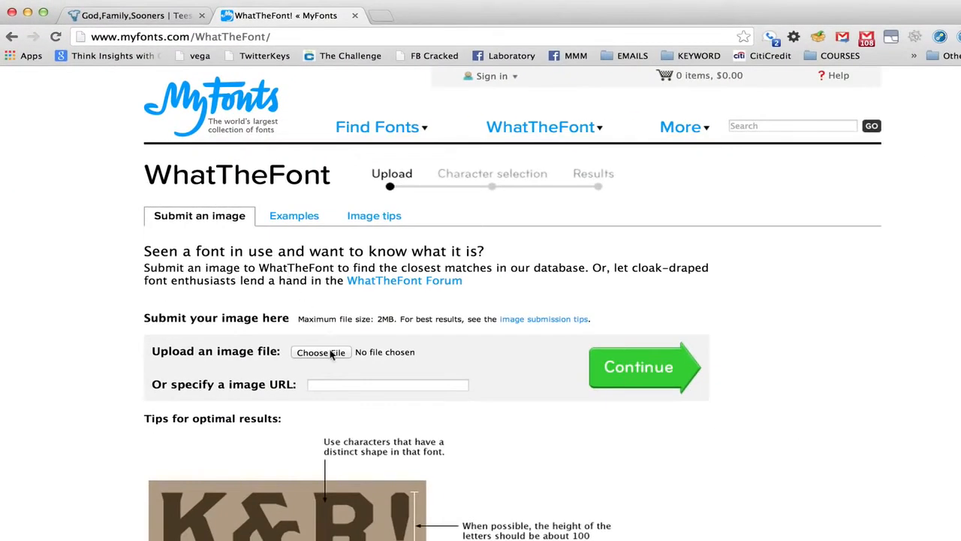
Upload the 4.37.03 PM screenshot from the Desktop to WhatTheFont and proceed to character selection
{"action": "left_click", "coordinate": [332, 353]}
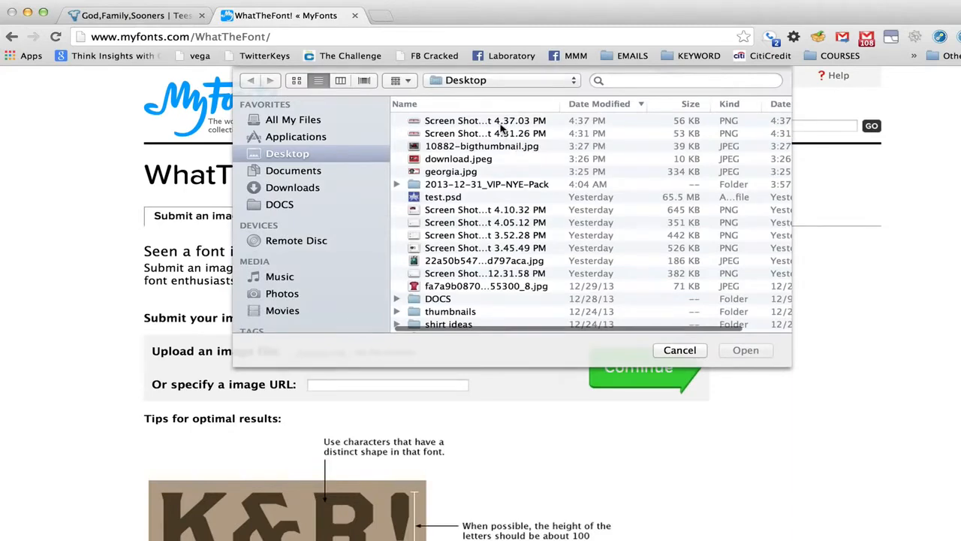
{"action": "double_click", "coordinate": [500, 124]}
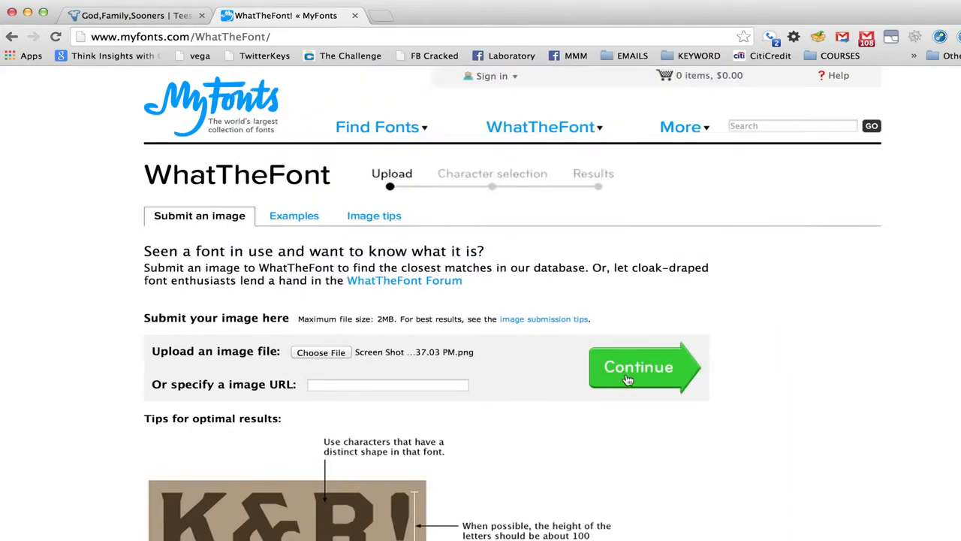
{"action": "left_click", "coordinate": [628, 381]}
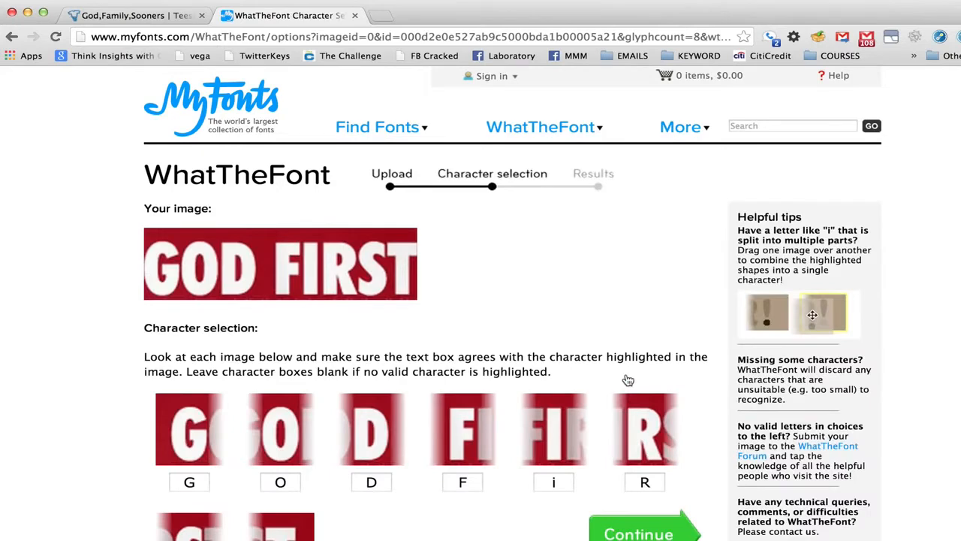
Correct the lowercase "i" in the recognized characters to a capital "I" and submit them for font matching
{"action": "scroll", "coordinate": [628, 380], "scroll_direction": "down", "scroll_amount": 3}
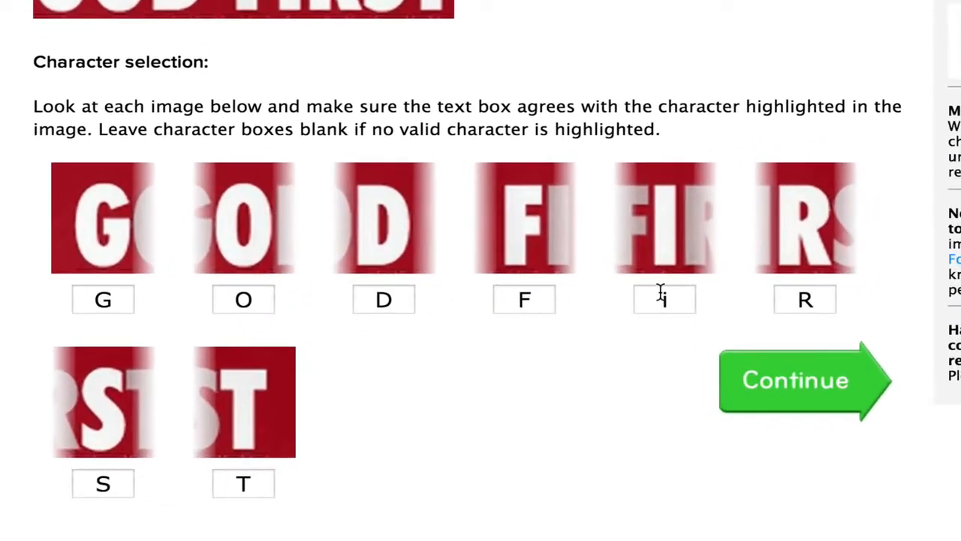
{"action": "left_click", "coordinate": [660, 293]}
{"action": "key", "text": "BackSpace"}
{"action": "type", "text": "I"}
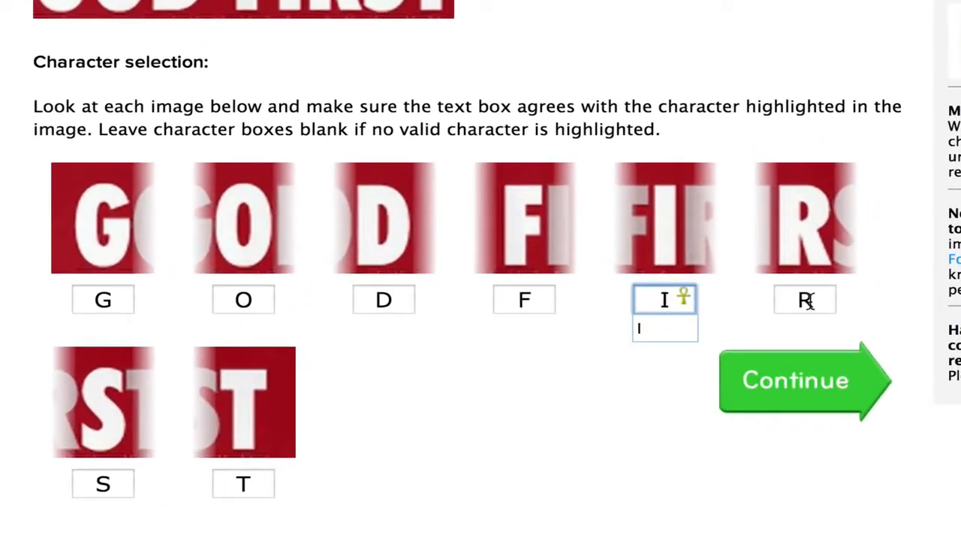
{"action": "left_click", "coordinate": [862, 309]}
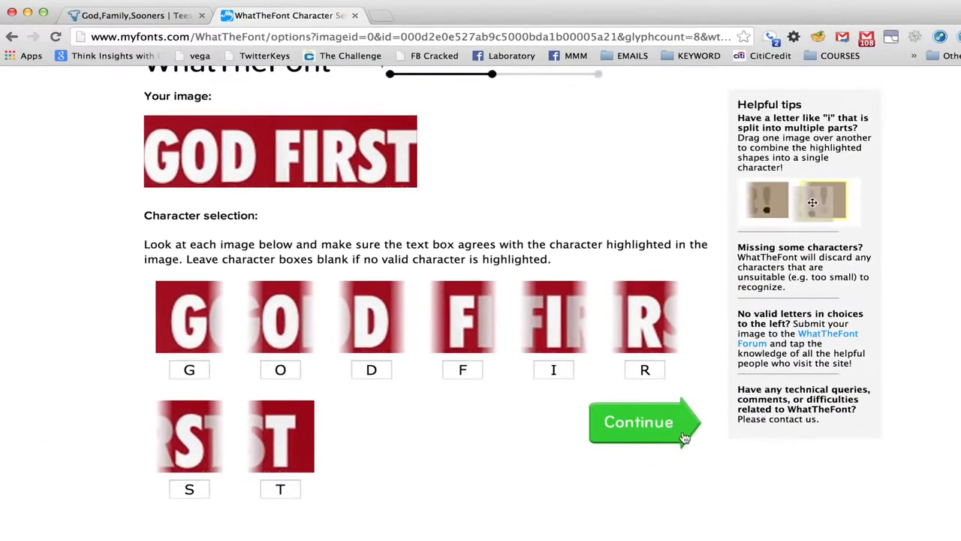
{"action": "left_click", "coordinate": [864, 389]}
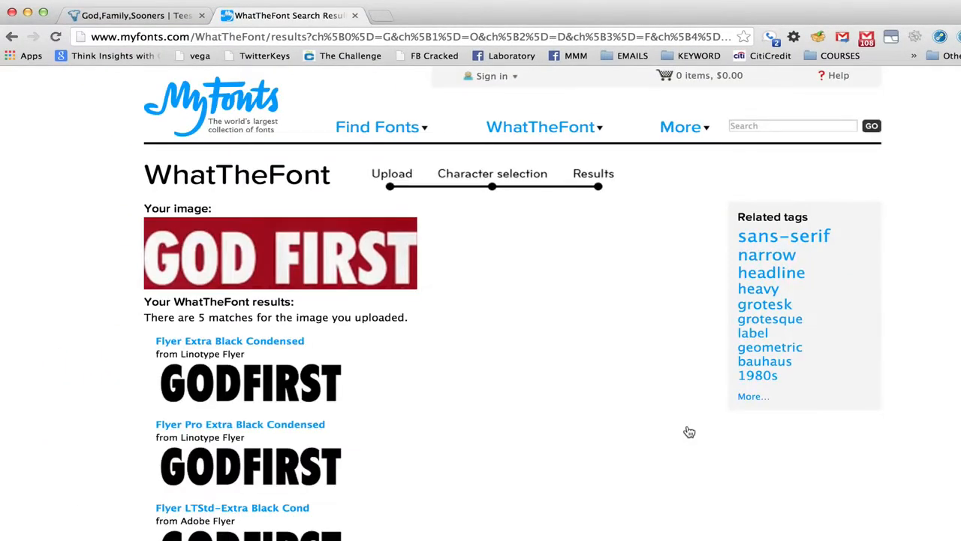
Compare the font matches with the uploaded image and inspect the Flyer Extra Black Condensed font page
{"action": "scroll", "coordinate": [690, 432], "scroll_direction": "down", "scroll_amount": 3}
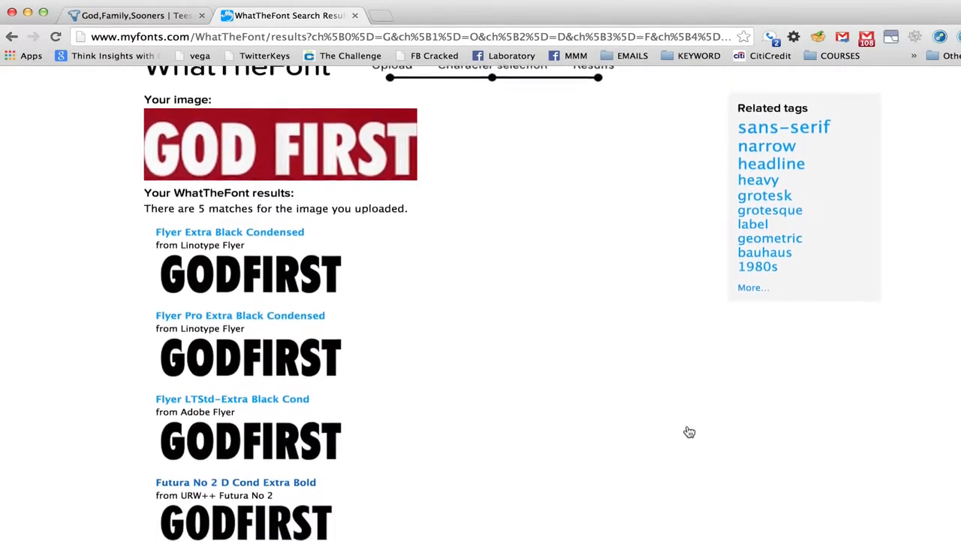
{"action": "scroll", "coordinate": [689, 432], "scroll_direction": "down", "scroll_amount": 4}
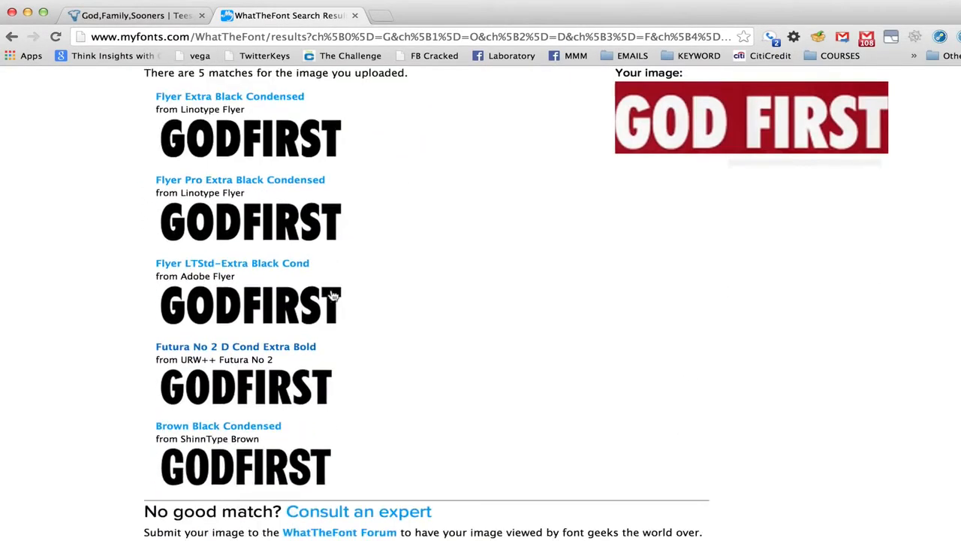
{"action": "scroll", "coordinate": [349, 412], "scroll_direction": "up", "scroll_amount": 2}
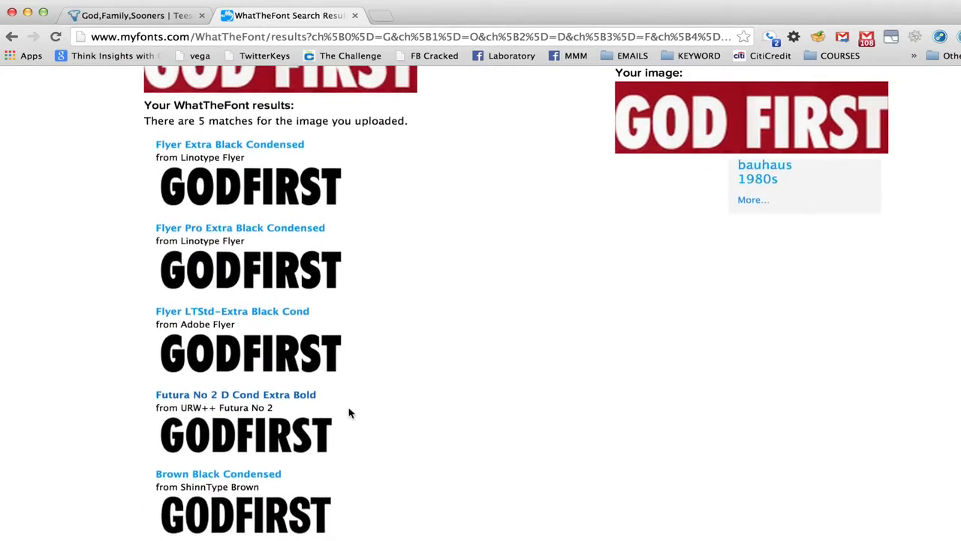
{"action": "left_click", "coordinate": [223, 194]}
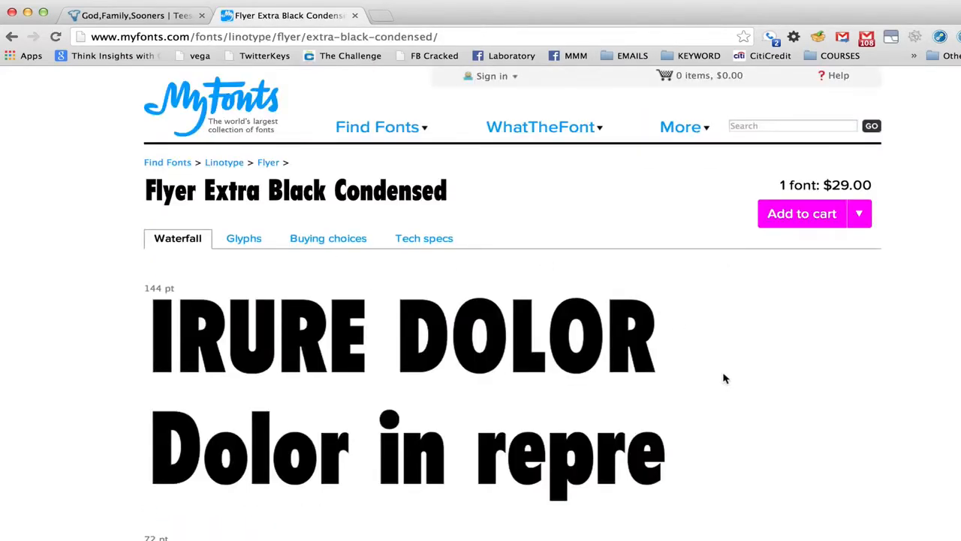
{"action": "scroll", "coordinate": [725, 378], "scroll_direction": "down", "scroll_amount": 5}
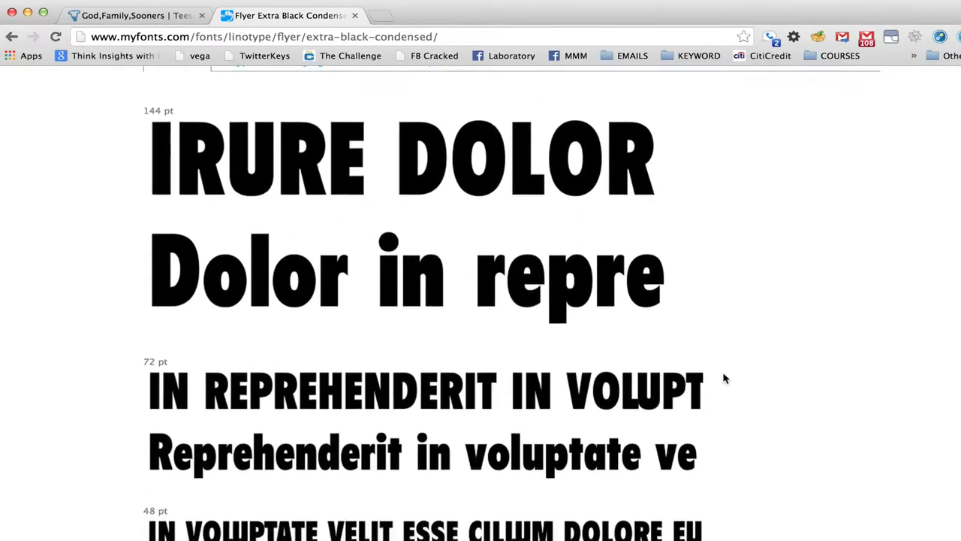
{"action": "scroll", "coordinate": [725, 379], "scroll_direction": "up", "scroll_amount": 3}
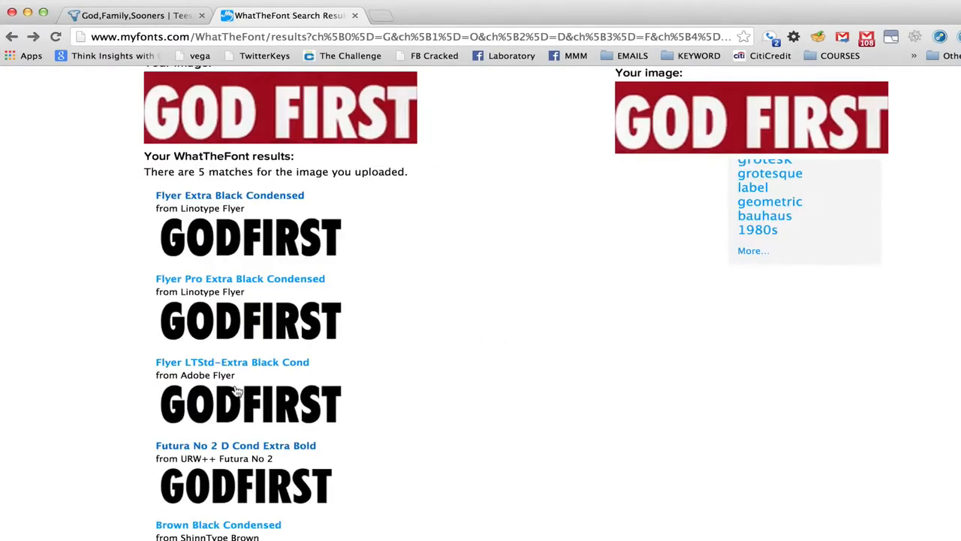
{"action": "scroll", "coordinate": [238, 395], "scroll_direction": "down", "scroll_amount": 2}
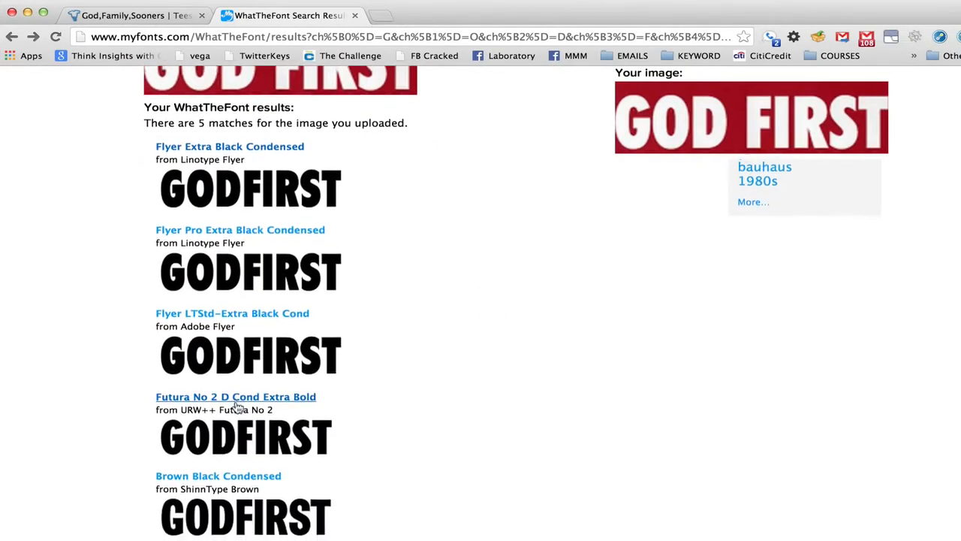
Inspect the Futura No 2 D Cond Extra Bold sample page, then return to the match results
{"action": "left_click", "coordinate": [272, 393]}
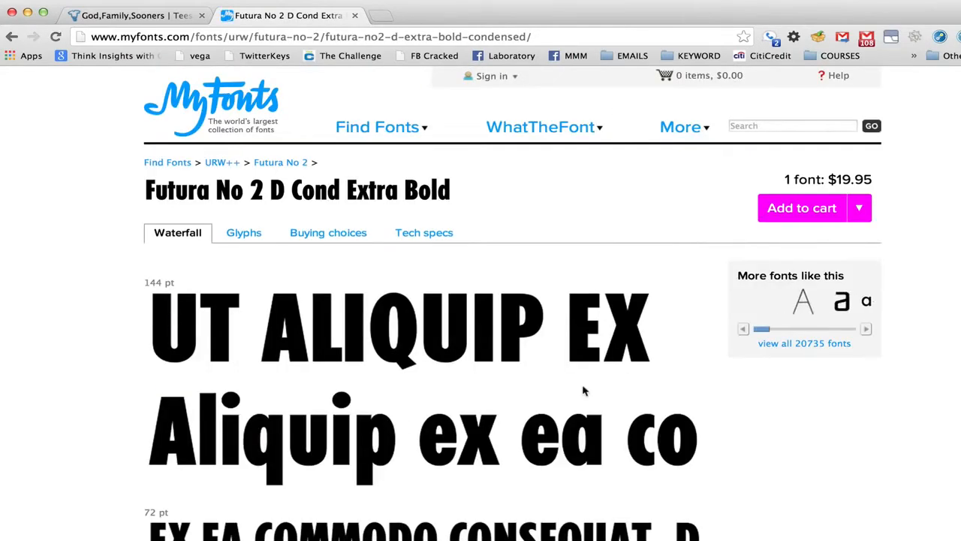
{"action": "scroll", "coordinate": [640, 371], "scroll_direction": "down", "scroll_amount": 2}
{"action": "scroll", "coordinate": [641, 370], "scroll_direction": "down", "scroll_amount": 3}
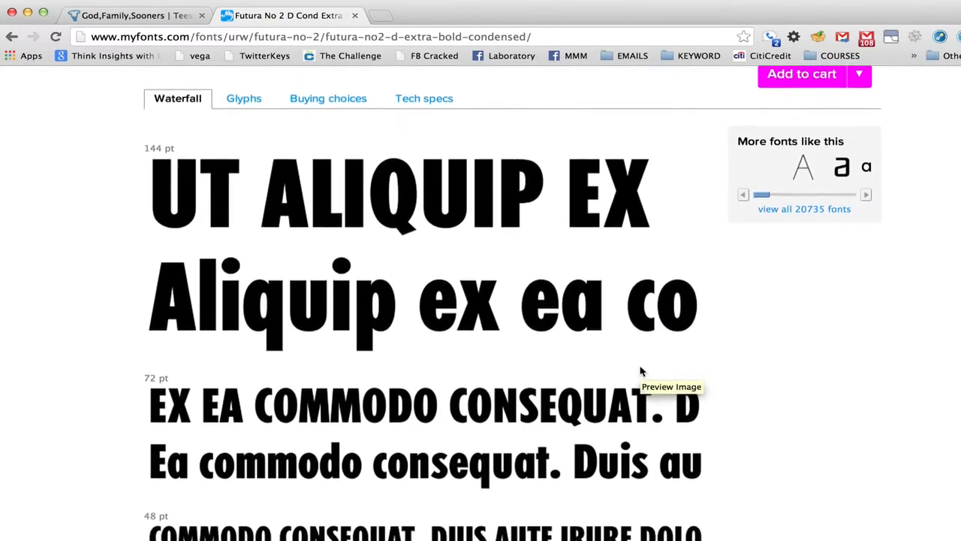
{"action": "scroll", "coordinate": [641, 371], "scroll_direction": "up", "scroll_amount": 2}
{"action": "scroll", "coordinate": [640, 370], "scroll_direction": "up", "scroll_amount": 2}
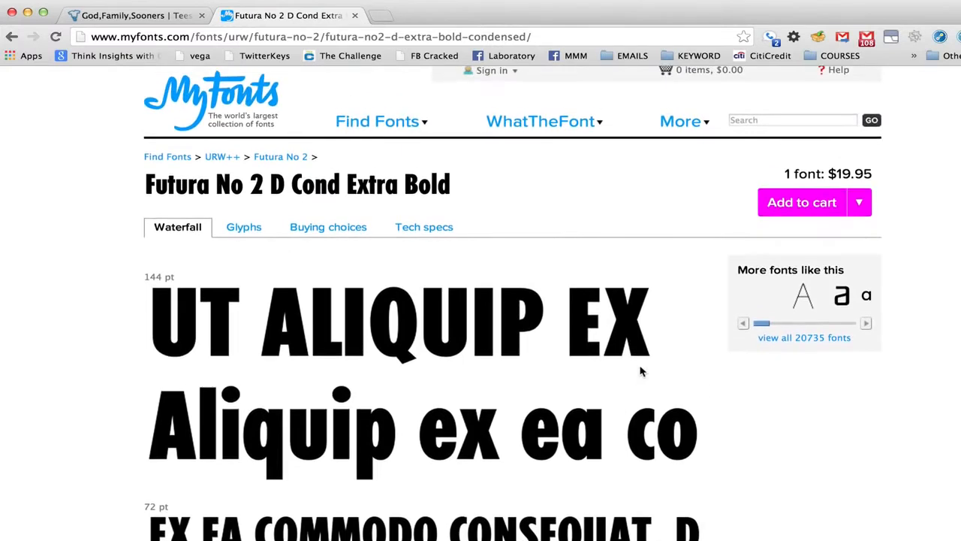
{"action": "key", "text": "BackSpace"}
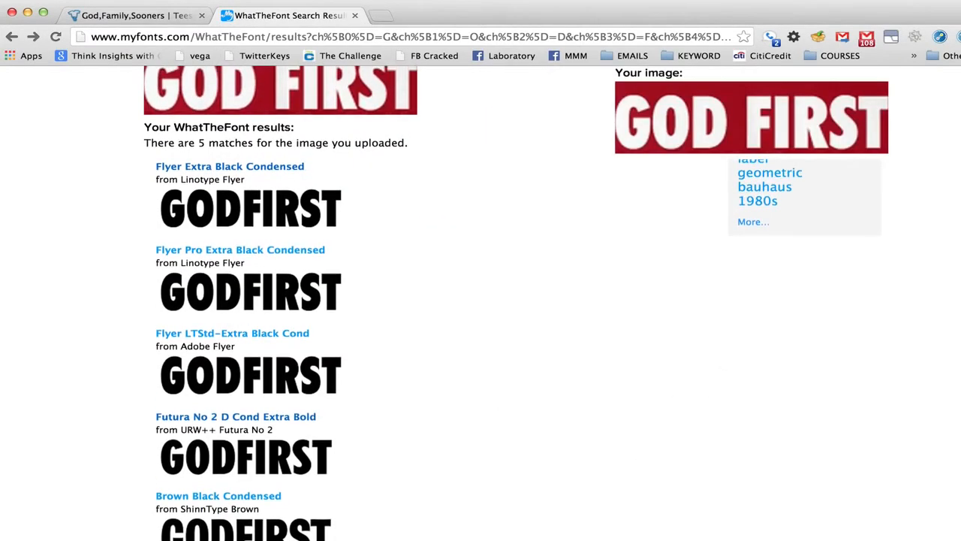
Search the web for "flyer font" in a new tab, look through the results and close the tab
{"action": "key", "text": "super+t"}
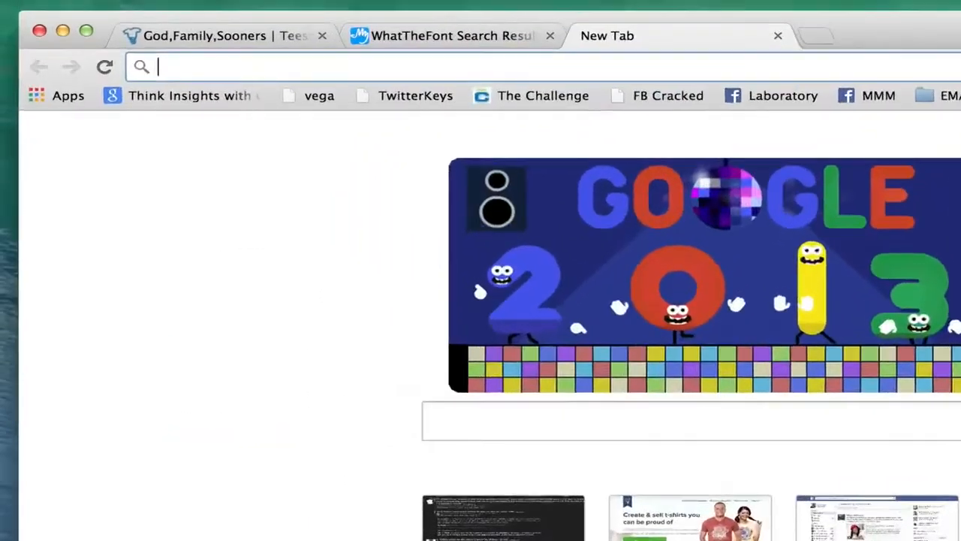
{"action": "type", "text": "flyer font"}
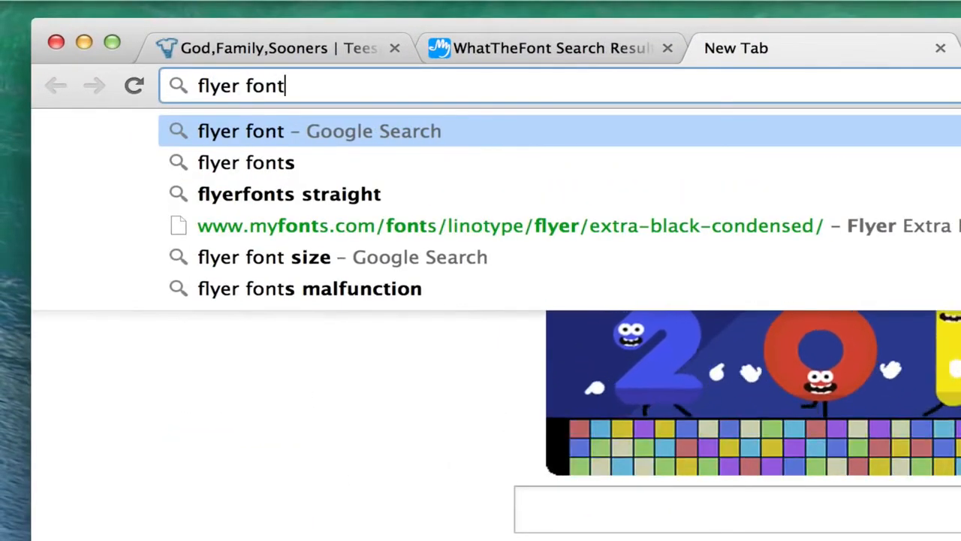
{"action": "key", "text": "Return"}
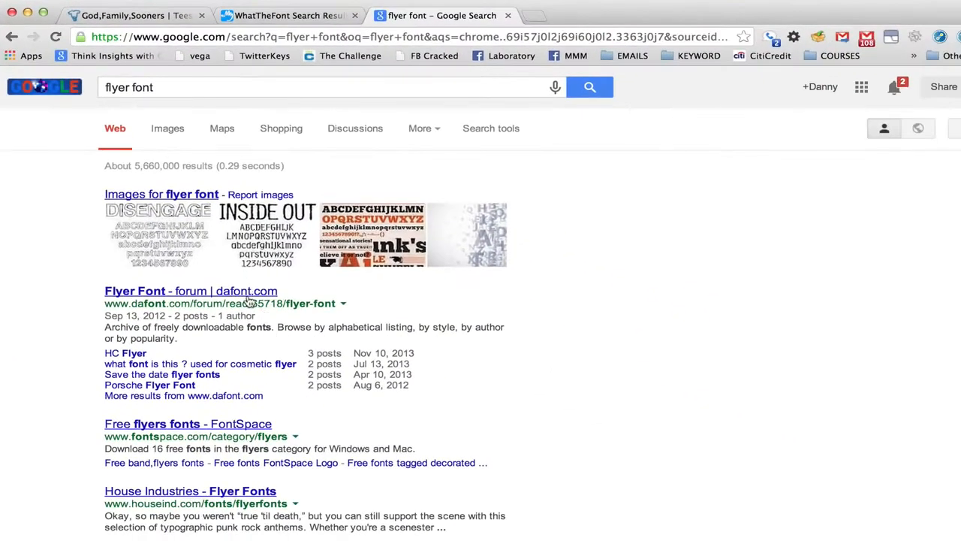
{"action": "scroll", "coordinate": [278, 376], "scroll_direction": "down", "scroll_amount": 2}
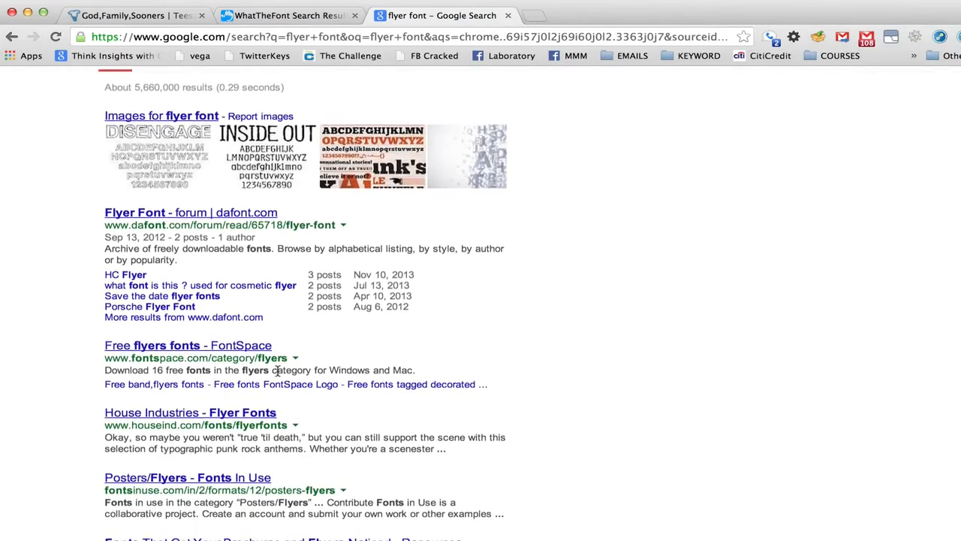
{"action": "scroll", "coordinate": [278, 372], "scroll_direction": "up", "scroll_amount": 2}
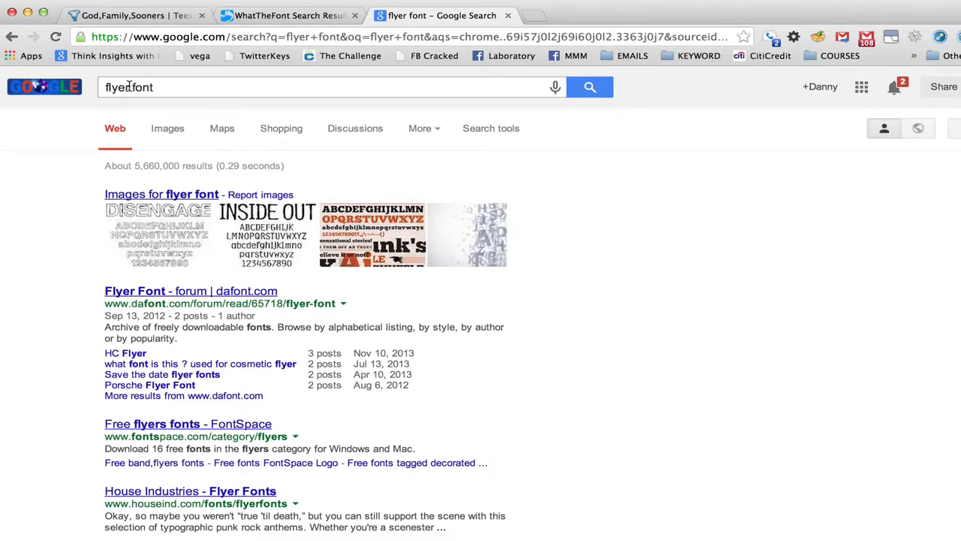
{"action": "key", "text": "super+w"}
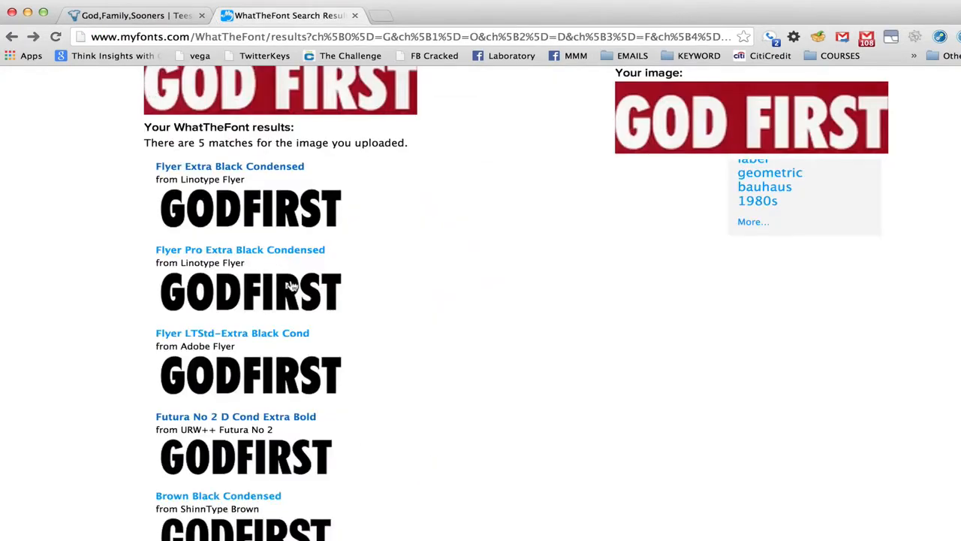
Search the web for "futura font" in a new tab and open the fontyukle.net Futura download page
{"action": "key", "text": "super+t"}
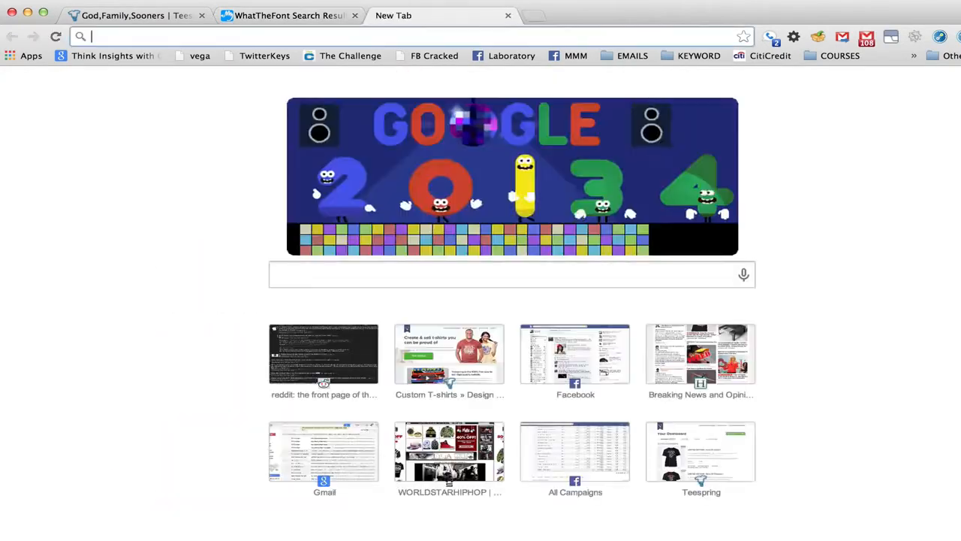
{"action": "type", "text": "f"}
{"action": "type", "text": "utura "}
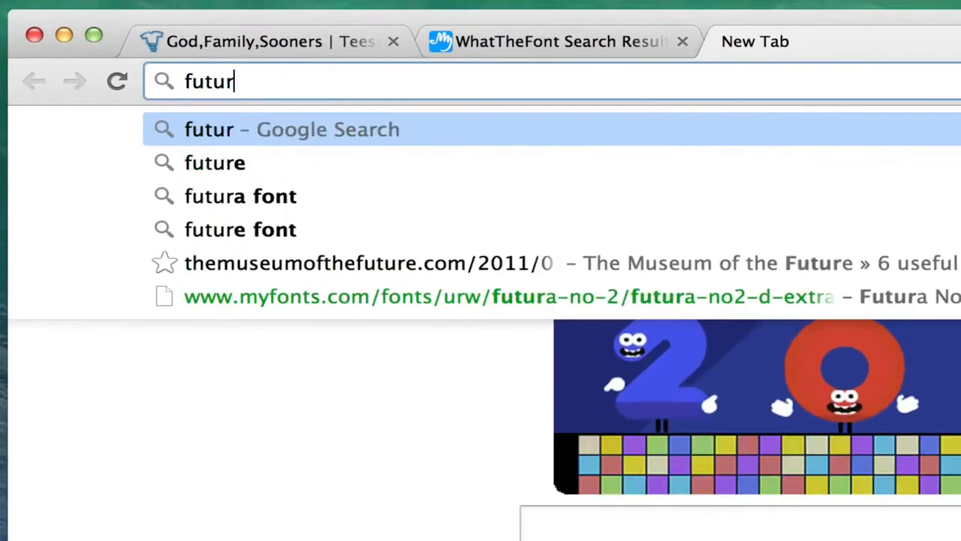
{"action": "type", "text": "font"}
{"action": "key", "text": "Return"}
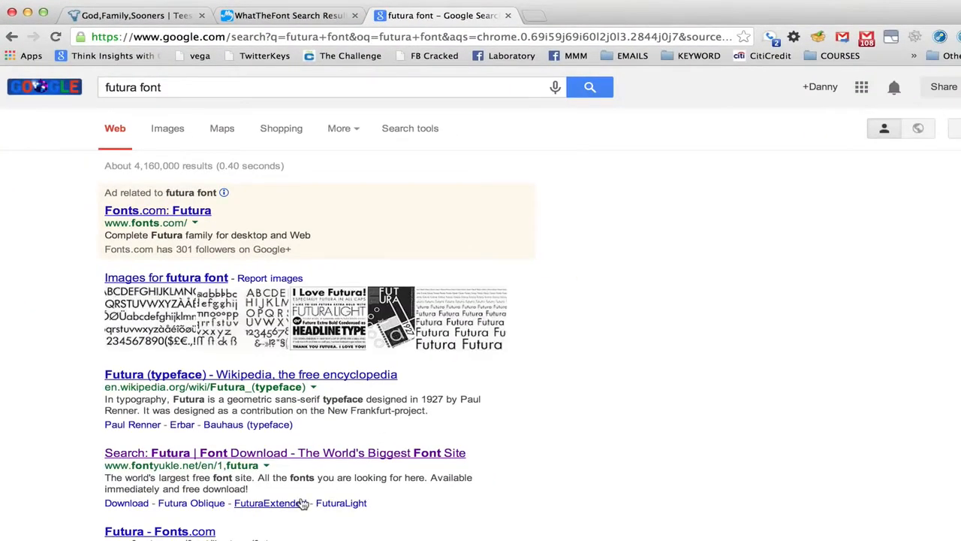
{"action": "scroll", "coordinate": [470, 405], "scroll_direction": "down", "scroll_amount": 1}
{"action": "scroll", "coordinate": [470, 406], "scroll_direction": "down", "scroll_amount": 5}
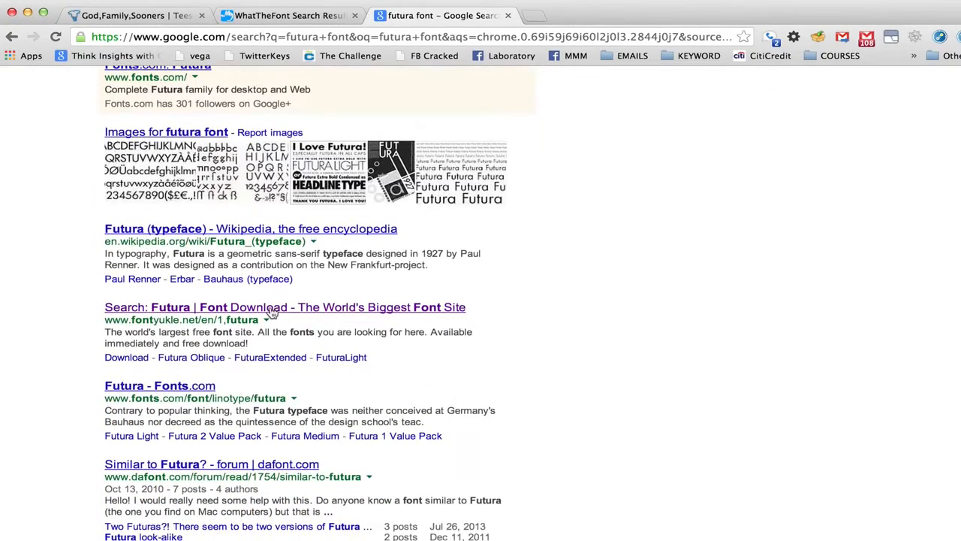
{"action": "left_click", "coordinate": [271, 310]}
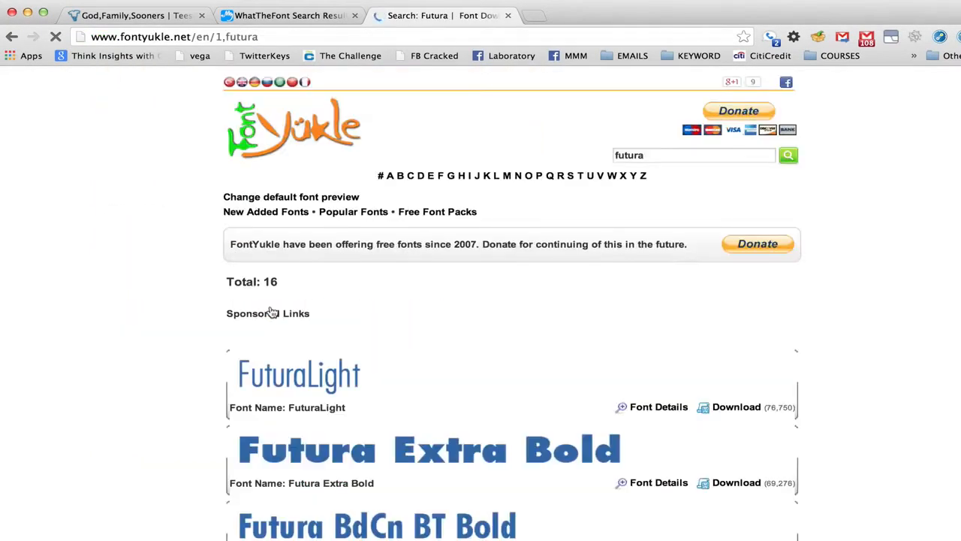
Open the download page for Futura BdCn BT Bold, enter the verification code from the image and download the font file
{"action": "scroll", "coordinate": [872, 326], "scroll_direction": "down", "scroll_amount": 5}
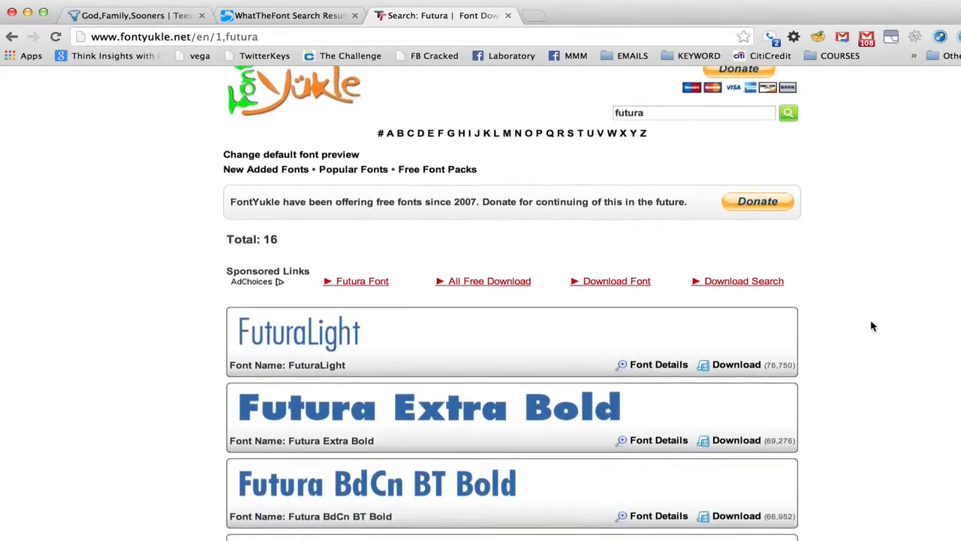
{"action": "scroll", "coordinate": [872, 326], "scroll_direction": "down", "scroll_amount": 3}
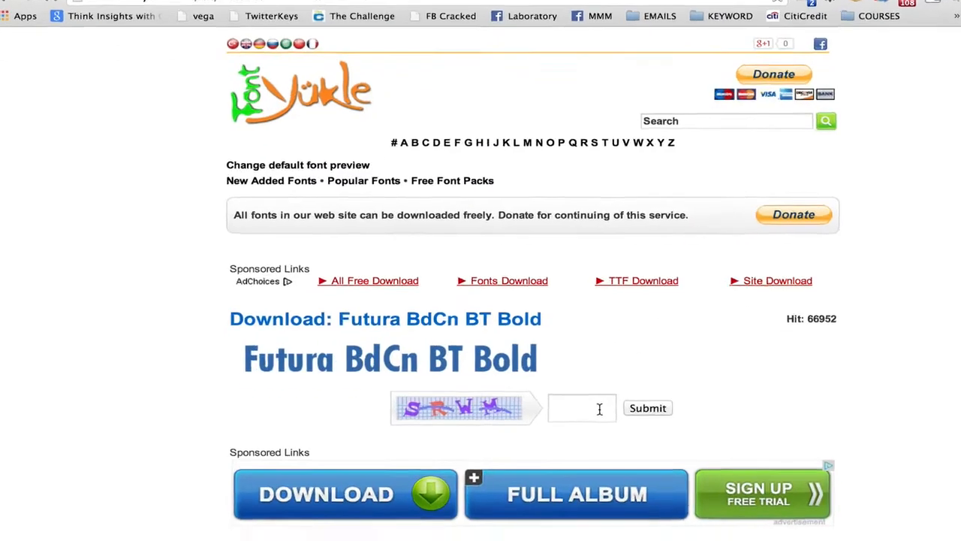
{"action": "left_click", "coordinate": [600, 408]}
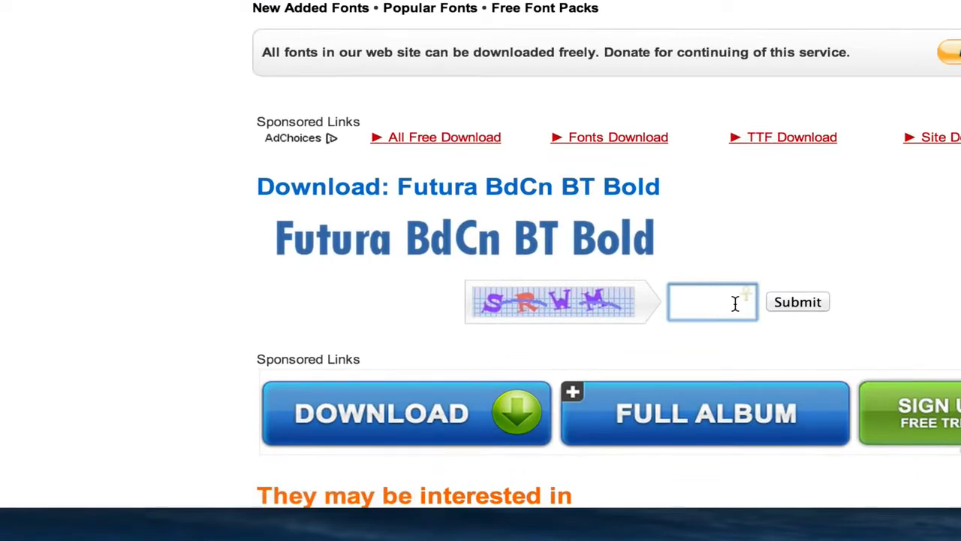
{"action": "type", "text": "SRWM"}
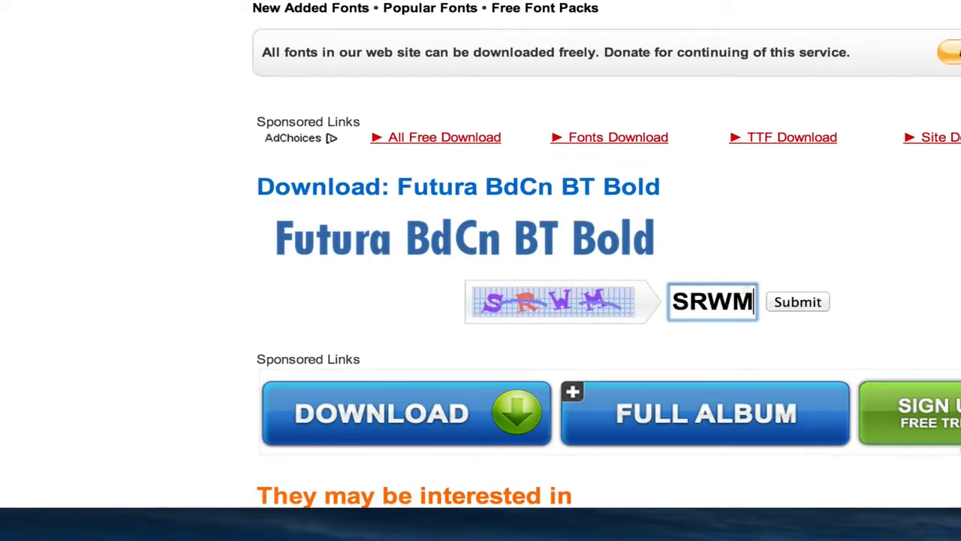
{"action": "left_click", "coordinate": [798, 305]}
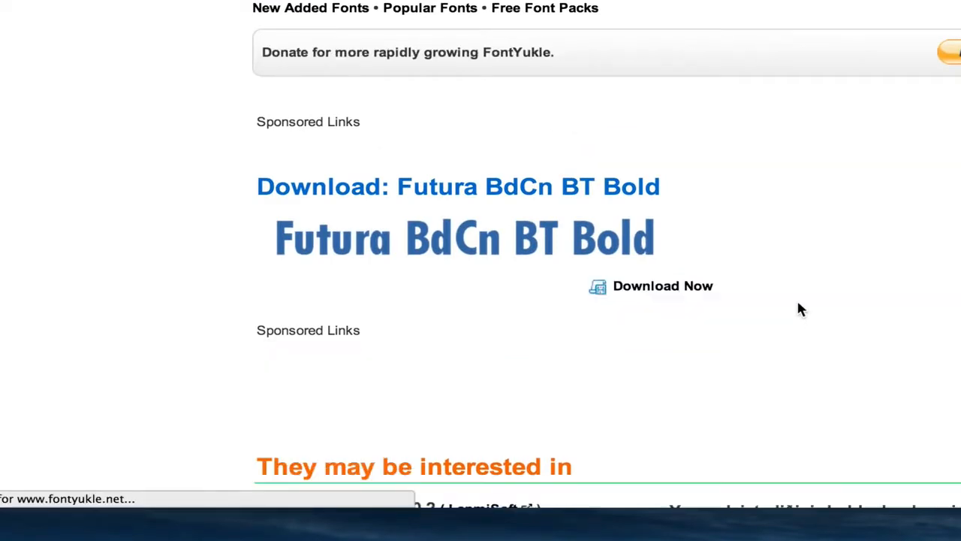
{"action": "left_click", "coordinate": [670, 294]}
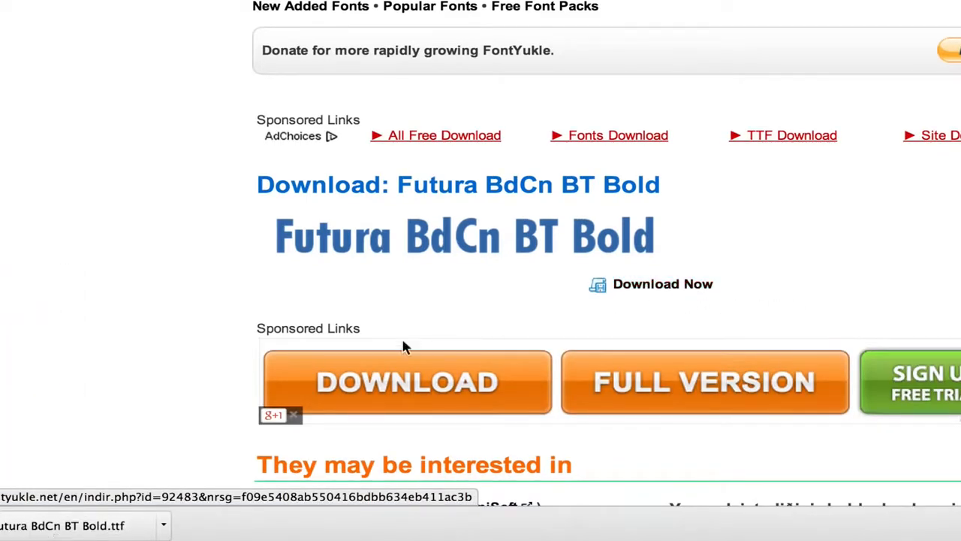
Open the downloaded Futura BdCn BT Bold font file, examine its character preview and close the preview windows without installing
{"action": "left_click", "coordinate": [86, 528]}
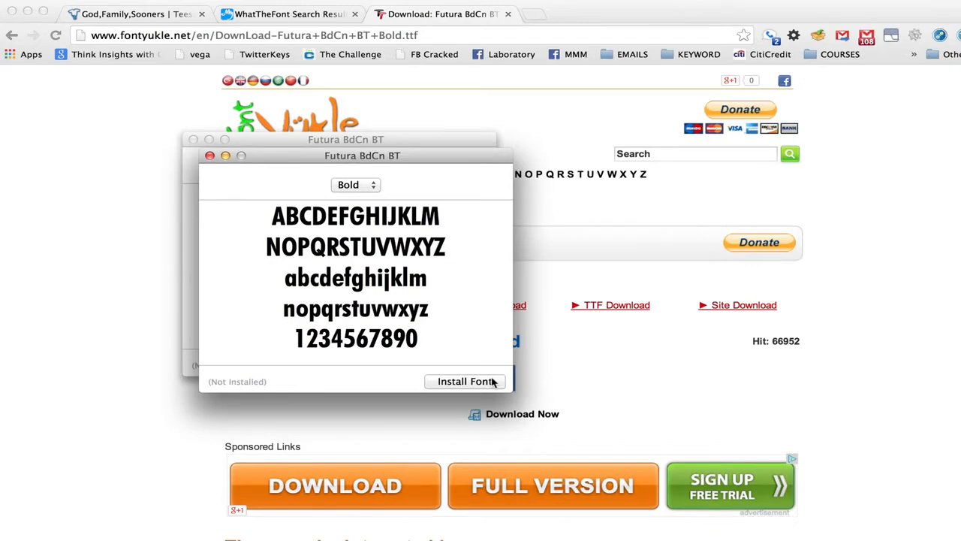
{"action": "key", "text": "super+w"}
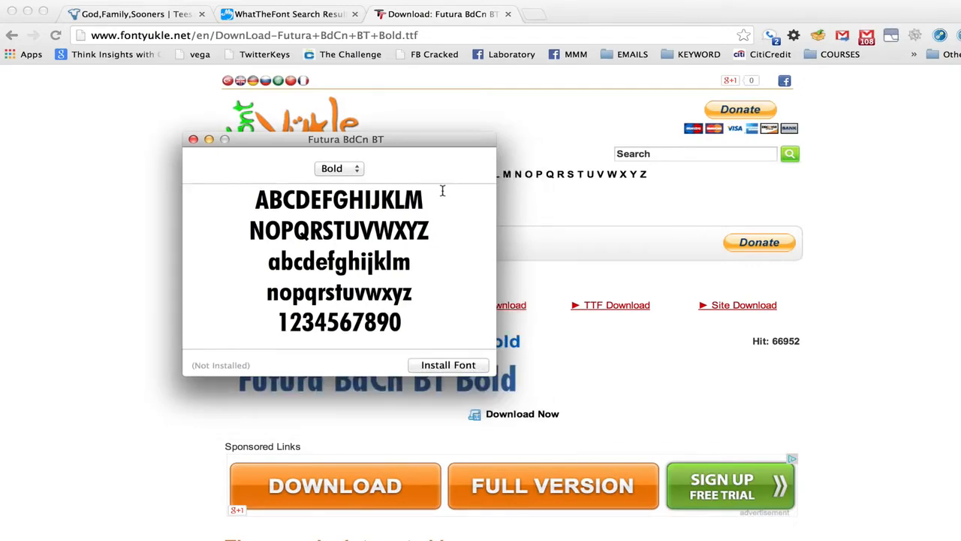
{"action": "key", "text": "super+w"}
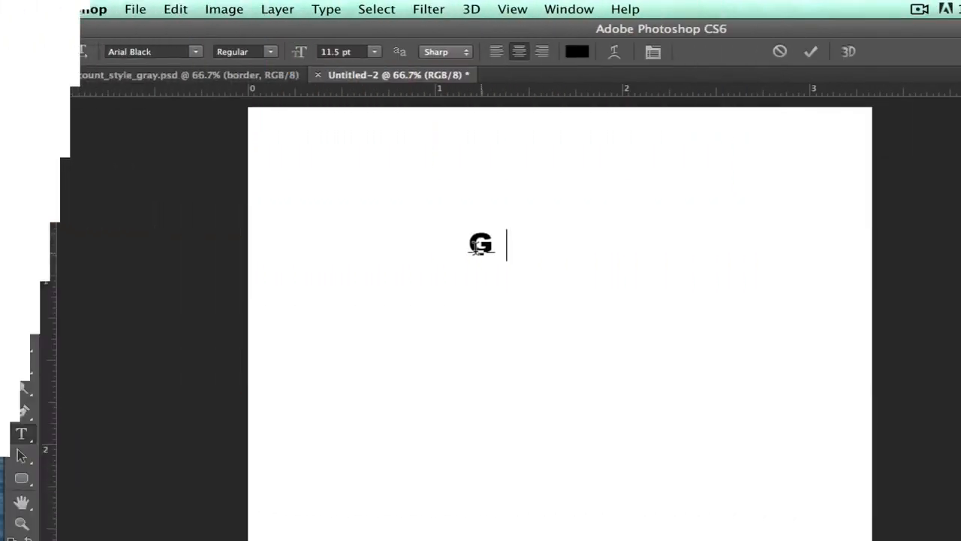
Switch to Photoshop and enter the centred text "GOD FIRST / FAMILY THEN / SOONERS" on three lines in the Untitled-2 document
{"action": "type", "text": "OD FIRST "}
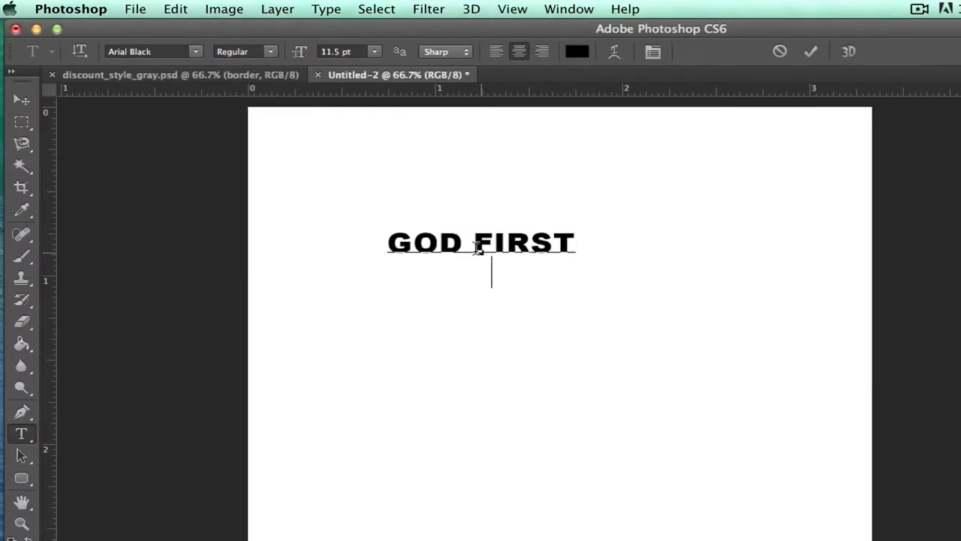
{"action": "type", "text": "FAMILY THEN "}
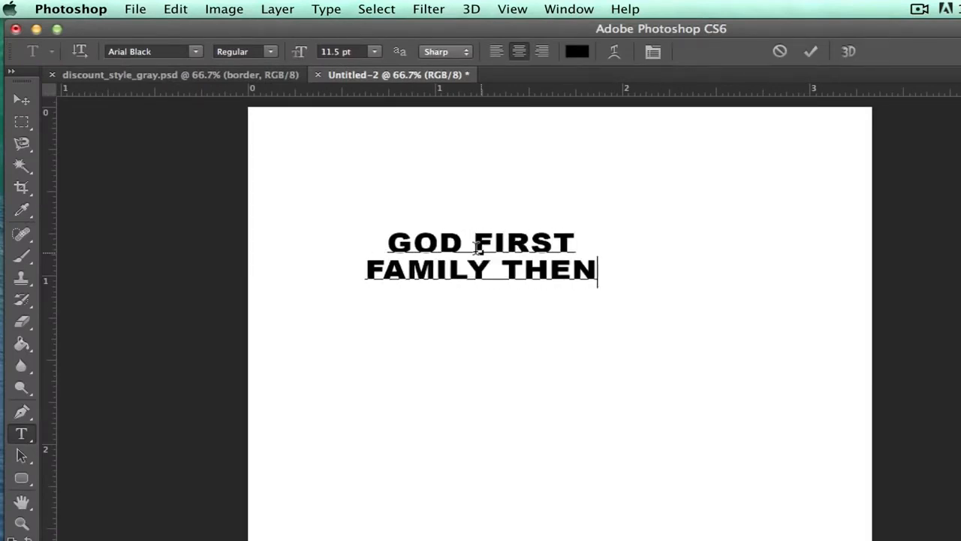
{"action": "type", "text": "SOONERS"}
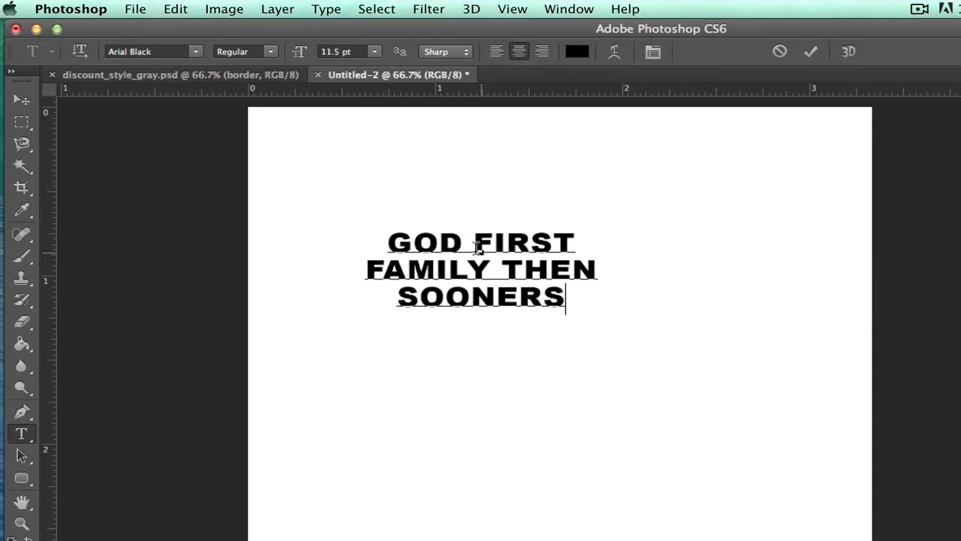
{"action": "key", "text": "super+Return"}
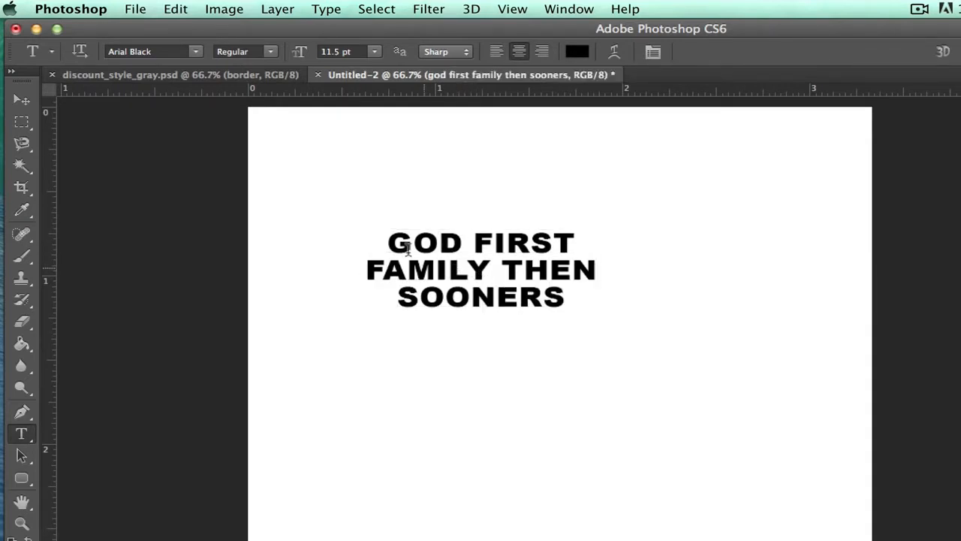
Set the text's font to Futura with the Condensed ExtraBold style
{"action": "left_click", "coordinate": [196, 52]}
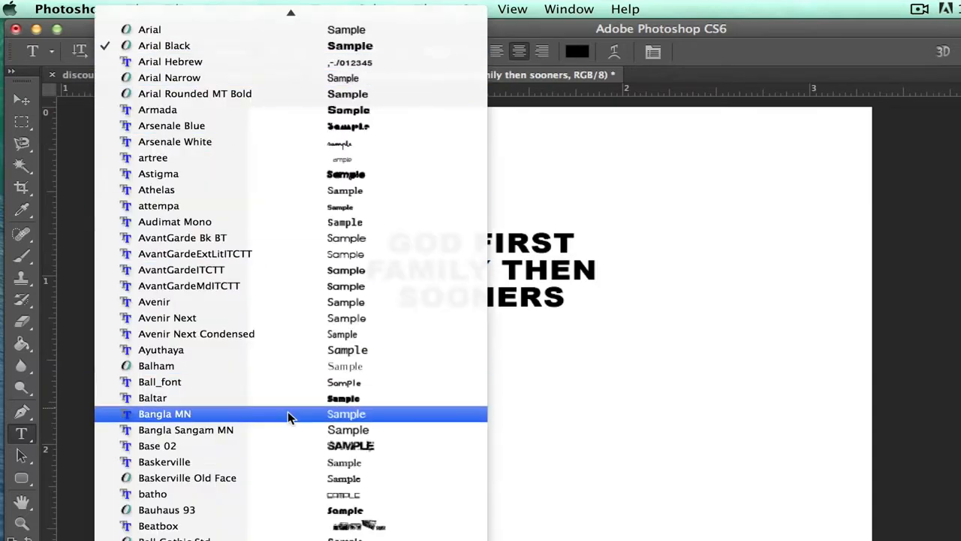
{"action": "scroll", "coordinate": [290, 415], "scroll_direction": "down", "scroll_amount": 10}
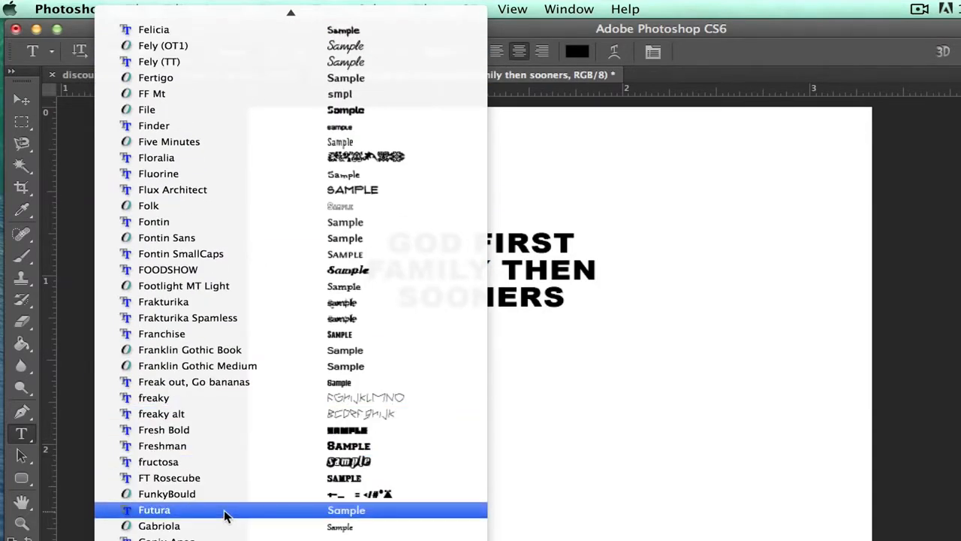
{"action": "left_click", "coordinate": [226, 516]}
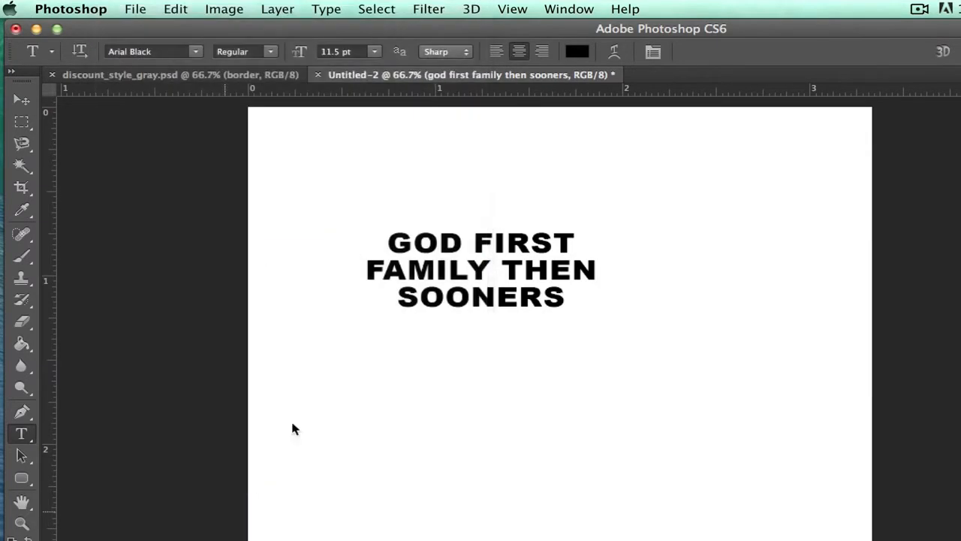
{"action": "left_click", "coordinate": [273, 52]}
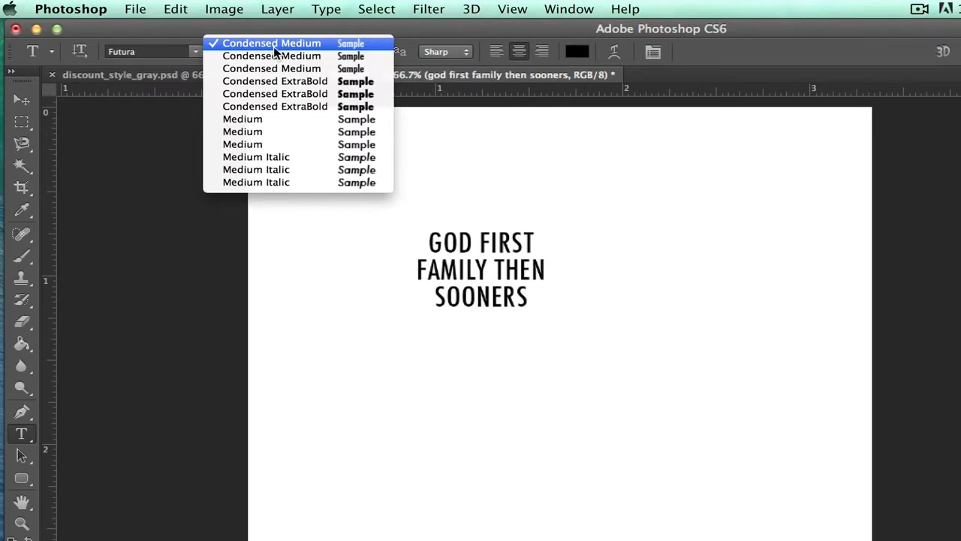
{"action": "left_click", "coordinate": [275, 93]}
Scale the text block up to about 36.62 pt and move it to the upper part of the canvas
{"action": "key", "text": "super+t"}
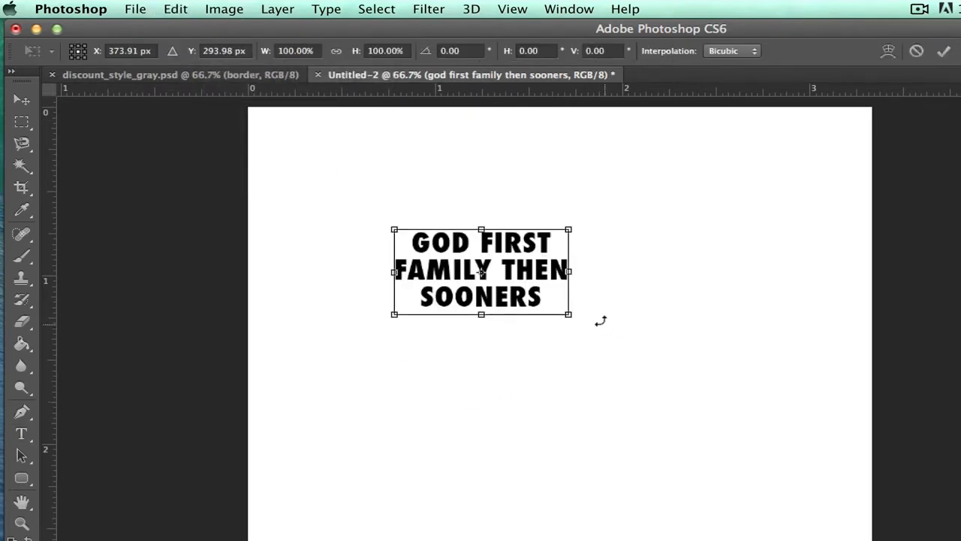
{"action": "left_click_drag", "start_coordinate": [570, 314], "coordinate": [721, 388]}
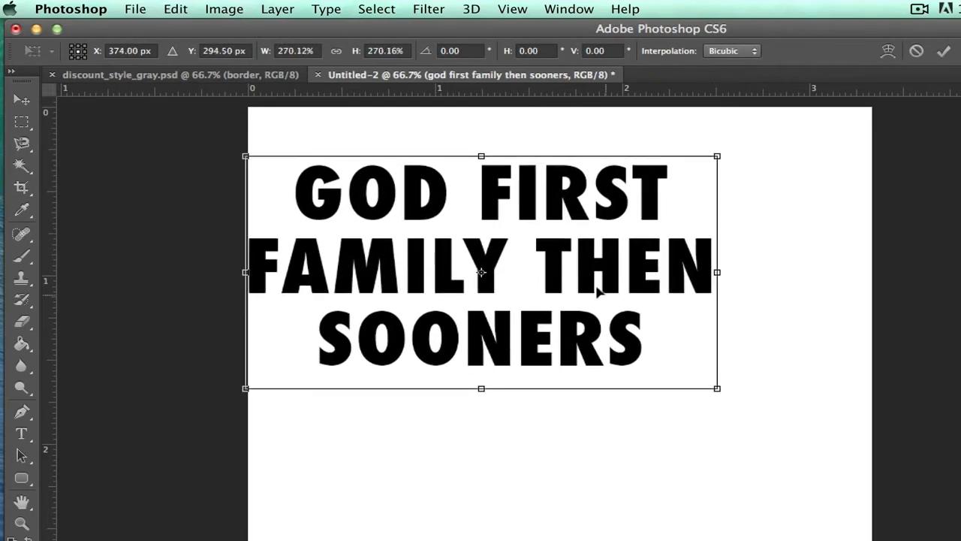
{"action": "left_click_drag", "start_coordinate": [574, 272], "coordinate": [642, 249]}
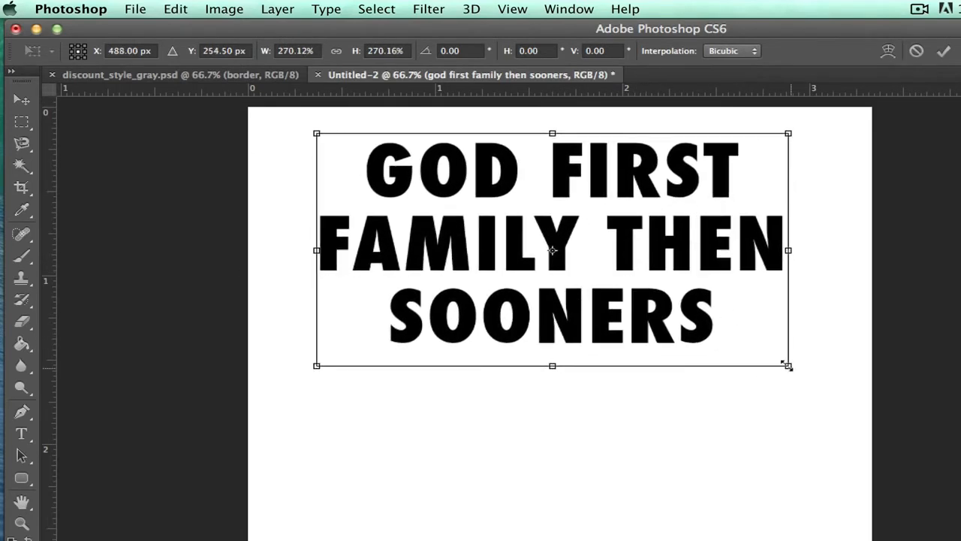
{"action": "left_click_drag", "start_coordinate": [787, 365], "coordinate": [828, 386]}
{"action": "key", "text": "Return"}
Compare the text with the Teespring shirt in Chrome, then return to Photoshop and set the "FAMILY THEN" line's font size to 28.62 pt
{"action": "key", "text": "super+Tab"}
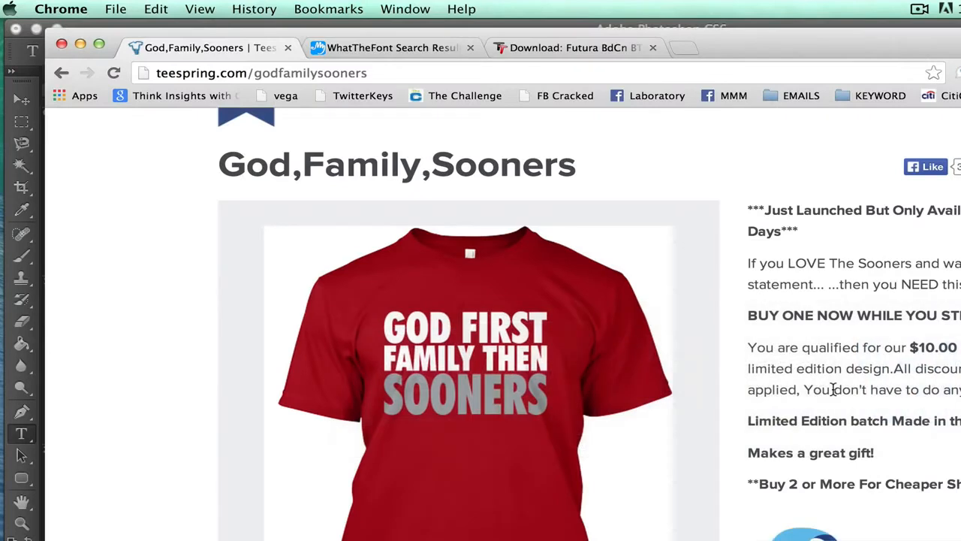
{"action": "key", "text": "super+Tab"}
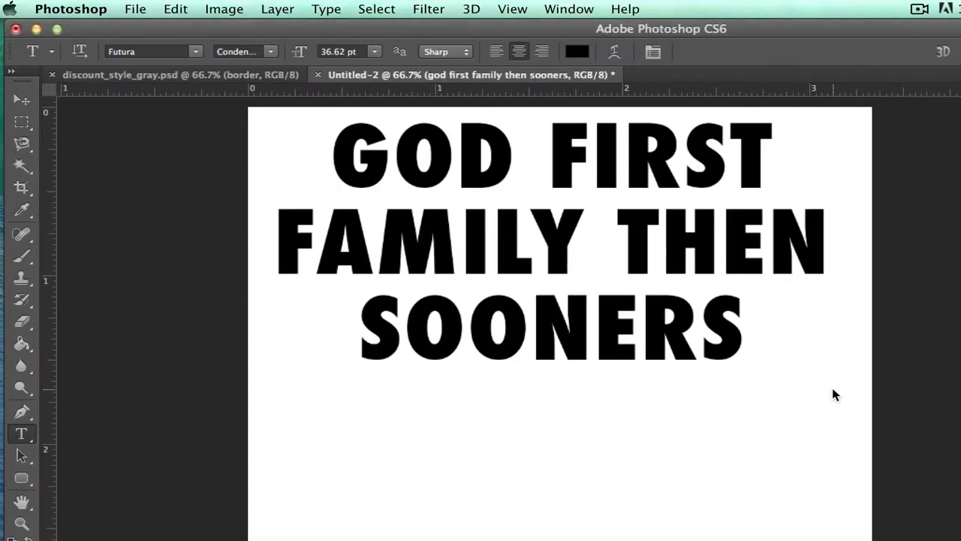
{"action": "left_click_drag", "start_coordinate": [280, 232], "coordinate": [869, 218]}
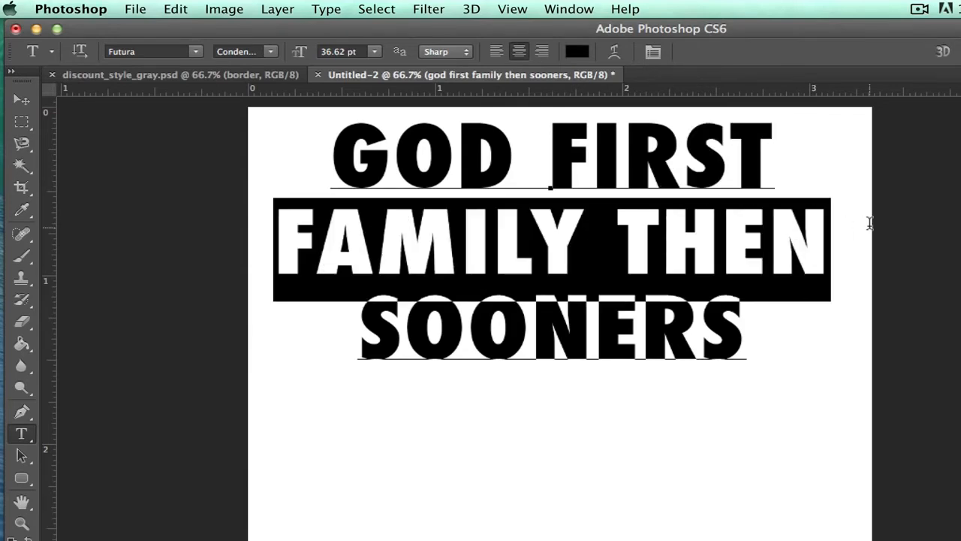
{"action": "left_click", "coordinate": [349, 51]}
{"action": "key", "text": "Down"}
{"action": "key", "text": "Down"}
{"action": "key", "text": "Down"}
{"action": "key", "text": "Down"}
{"action": "key", "text": "Down"}
{"action": "key", "text": "Down"}
{"action": "key", "text": "Down"}
{"action": "key", "text": "Down"}
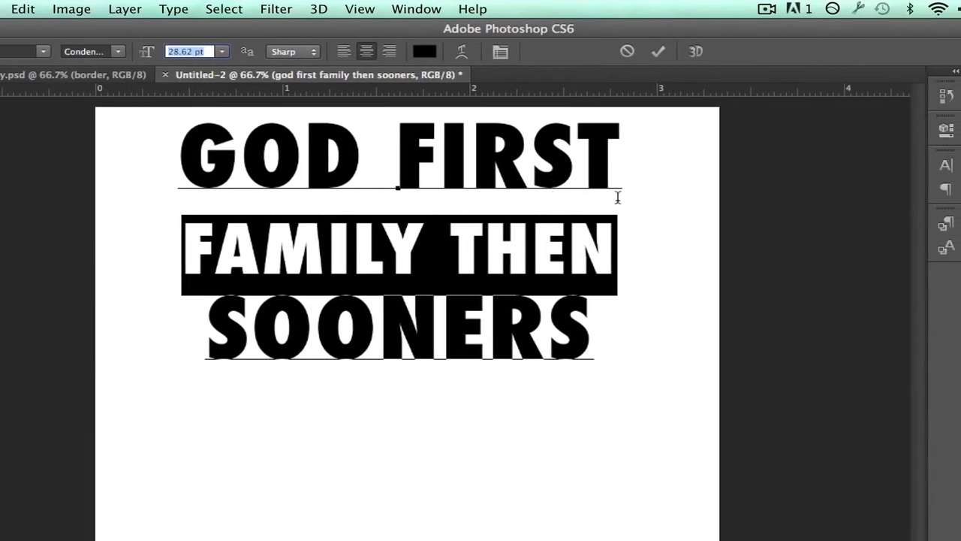
Set the "FAMILY THEN" line's leading to 3.36 pt, trying a 29.62 pt font size before restoring 28.62 pt
{"action": "left_click", "coordinate": [946, 163]}
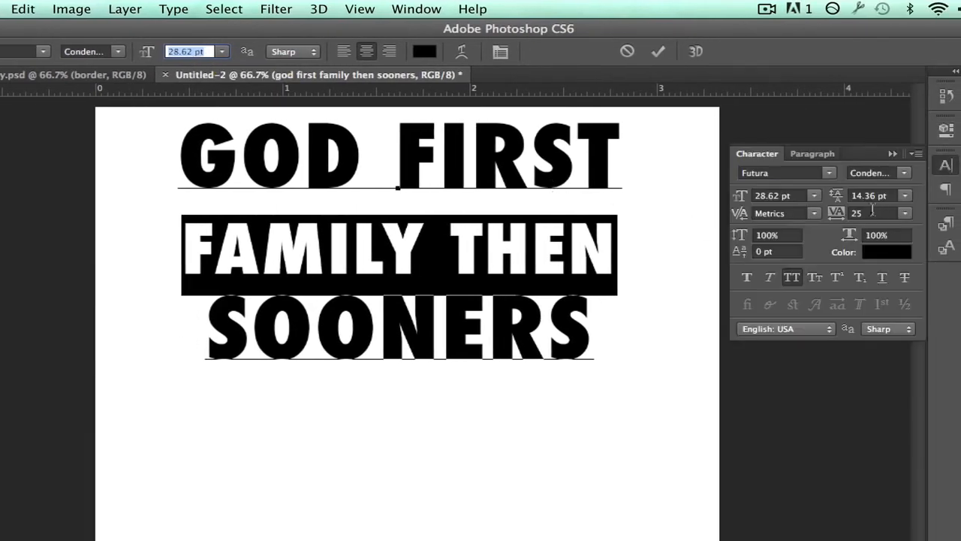
{"action": "left_click", "coordinate": [877, 195]}
{"action": "key", "text": "Down"}
{"action": "key", "text": "Down"}
{"action": "key", "text": "Down"}
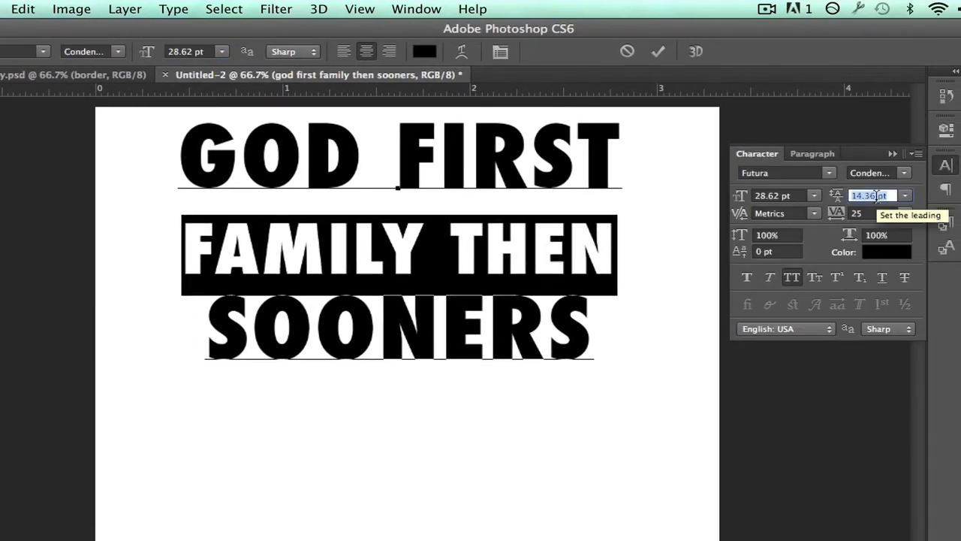
{"action": "key", "text": "Down"}
{"action": "key", "text": "Down"}
{"action": "key", "text": "Down"}
{"action": "key", "text": "Down"}
{"action": "key", "text": "Down"}
{"action": "key", "text": "Down"}
{"action": "key", "text": "Down"}
{"action": "key", "text": "Down"}
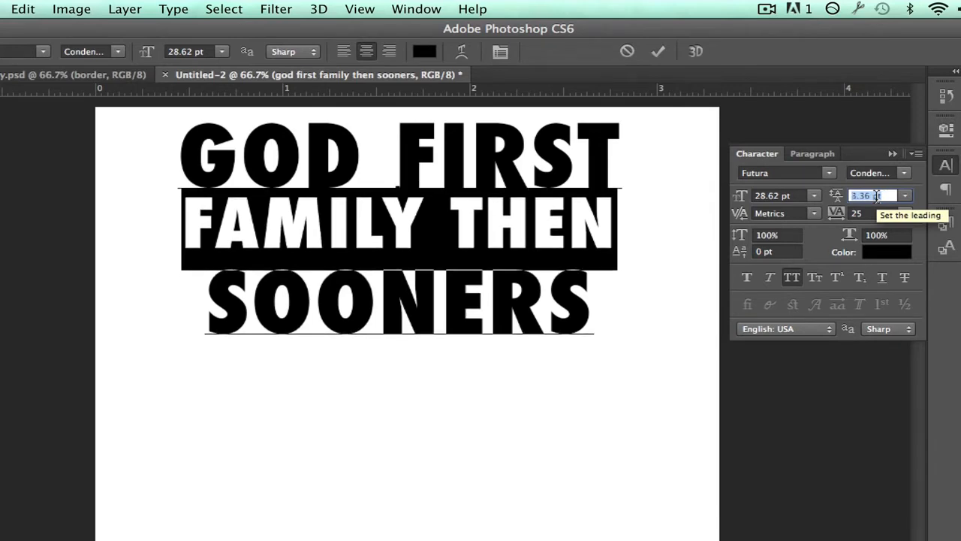
{"action": "left_click", "coordinate": [787, 195]}
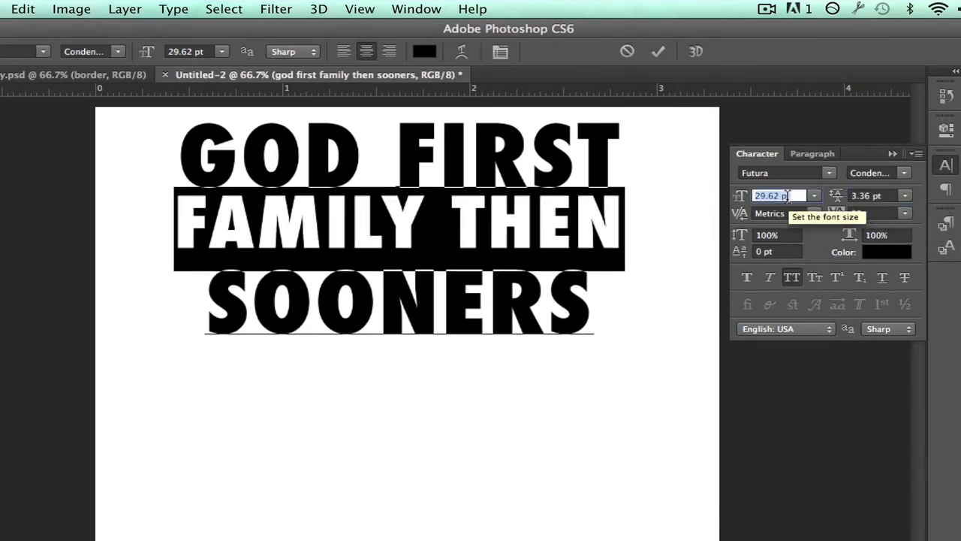
{"action": "key", "text": "Down"}
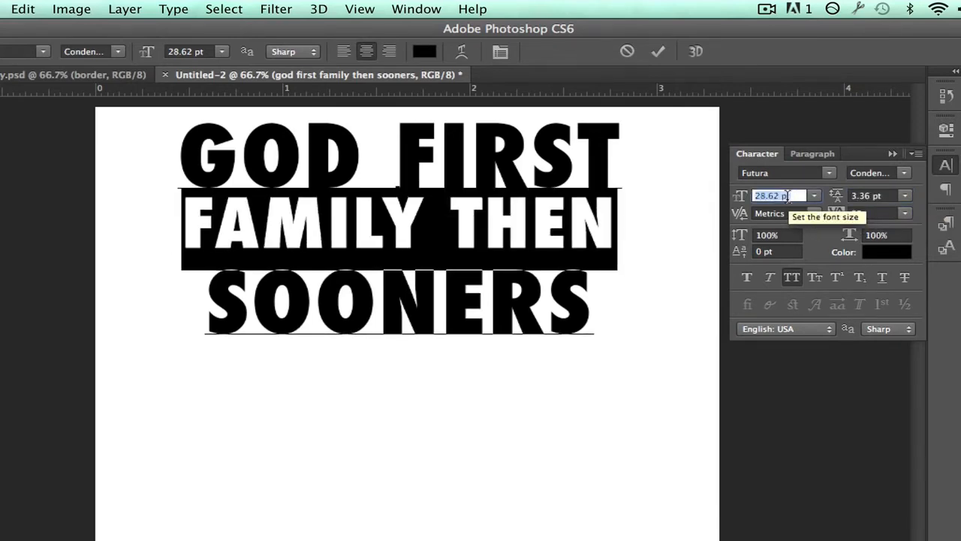
Set the "SOONERS" line's font size to 41.62 pt and commit the text edits
{"action": "left_click", "coordinate": [332, 285]}
{"action": "left_click_drag", "start_coordinate": [193, 289], "coordinate": [659, 281]}
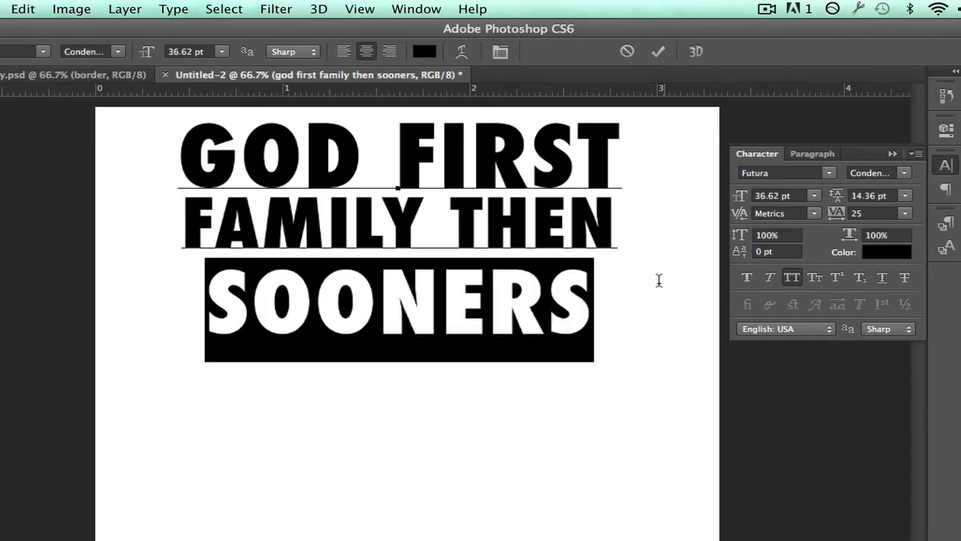
{"action": "left_click", "coordinate": [772, 195]}
{"action": "key", "text": "Up"}
{"action": "key", "text": "Up"}
{"action": "key", "text": "Up"}
{"action": "key", "text": "Up"}
{"action": "key", "text": "Up"}
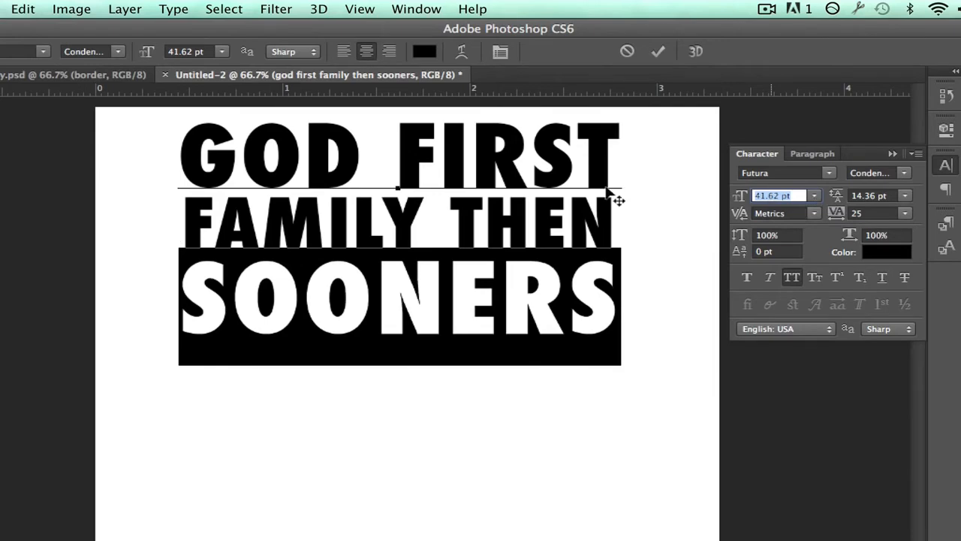
{"action": "left_click", "coordinate": [396, 200]}
{"action": "key", "text": "super+Return"}
Scale the whole text block to about 141.6% and position it across the canvas's full width at the top
{"action": "key", "text": "super+t"}
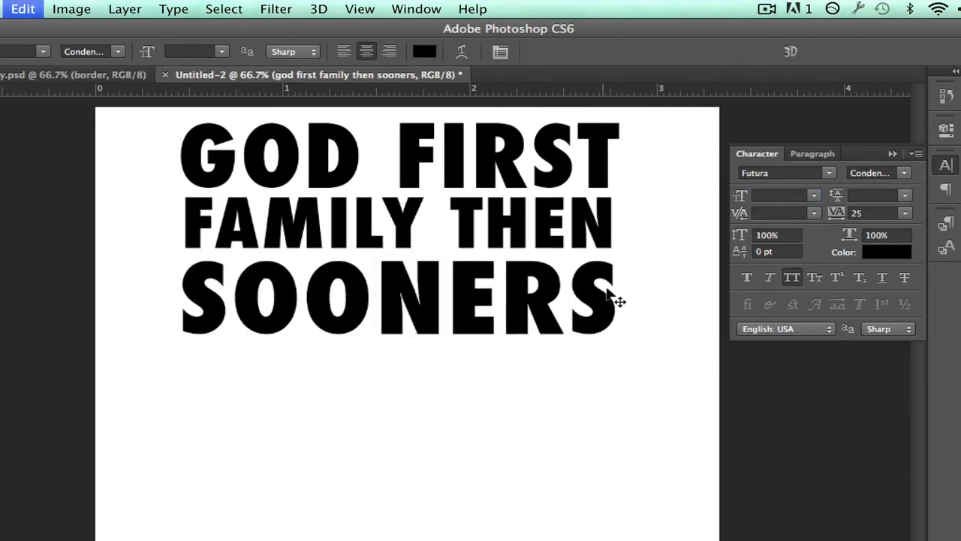
{"action": "left_click_drag", "start_coordinate": [615, 361], "coordinate": [713, 414]}
{"action": "left_click_drag", "start_coordinate": [562, 266], "coordinate": [572, 316]}
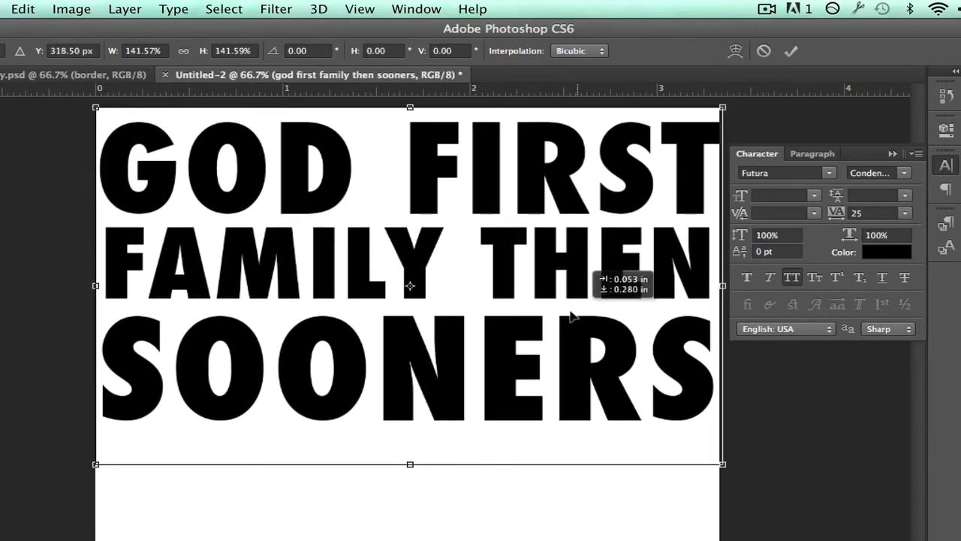
{"action": "key", "text": "Return"}
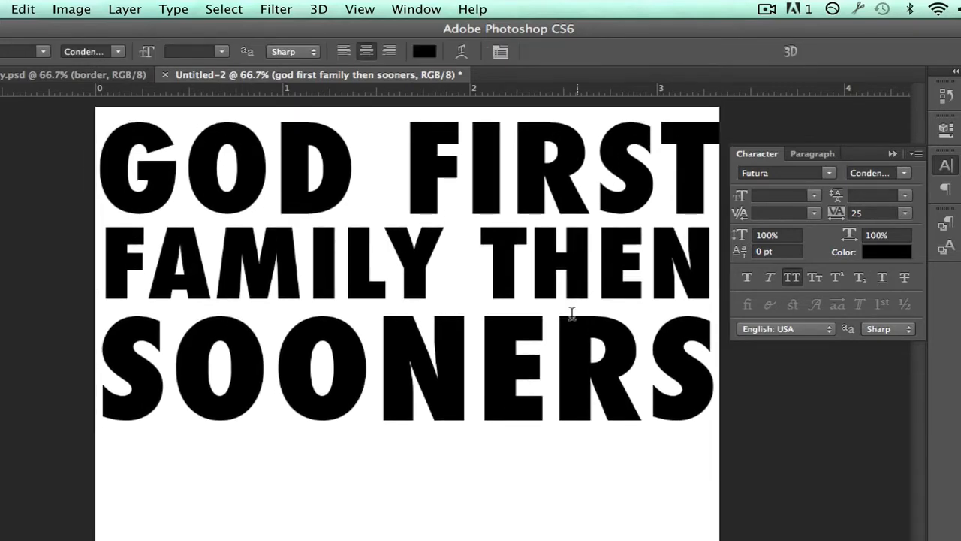
Scale the text block down to about 99.4% so its first line fits within the canvas width
{"action": "key", "text": "super+t"}
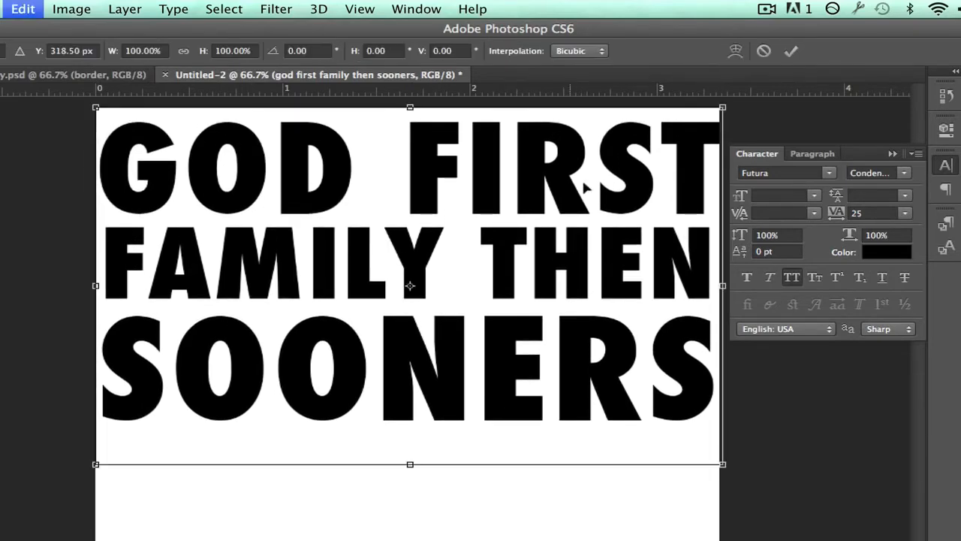
{"action": "left_click_drag", "start_coordinate": [712, 112], "coordinate": [706, 109]}
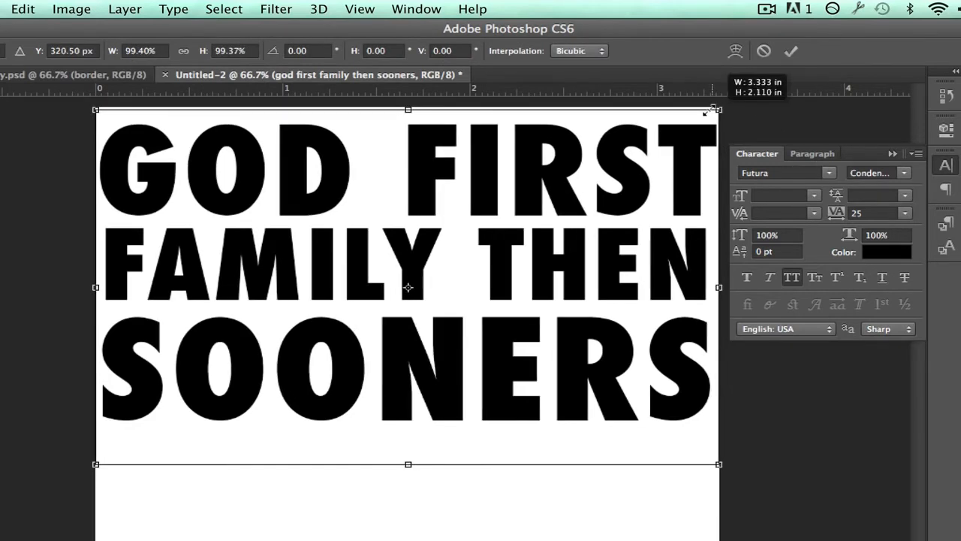
{"action": "key", "text": "Return"}
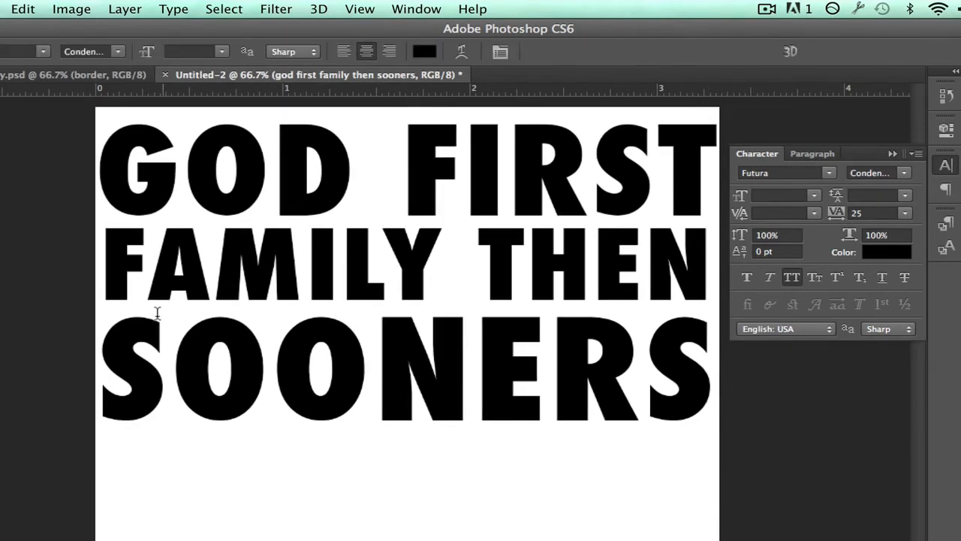
Replace "SOONERS" with "COWBOYS" and scale the whole text block down to fit inside the canvas
{"action": "double_click", "coordinate": [111, 348]}
{"action": "type", "text": "COWBOYS"}
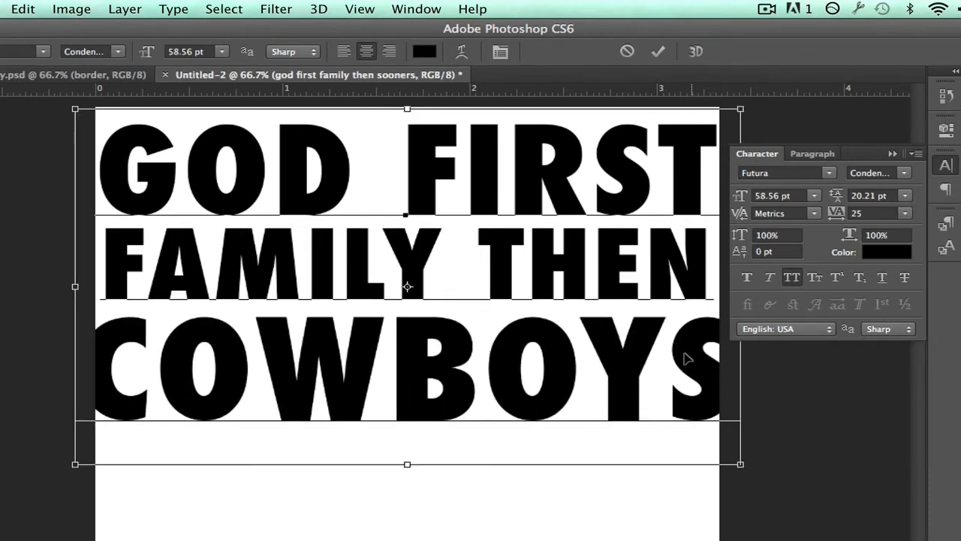
{"action": "key", "text": "super+Return"}
{"action": "key", "text": "super+t"}
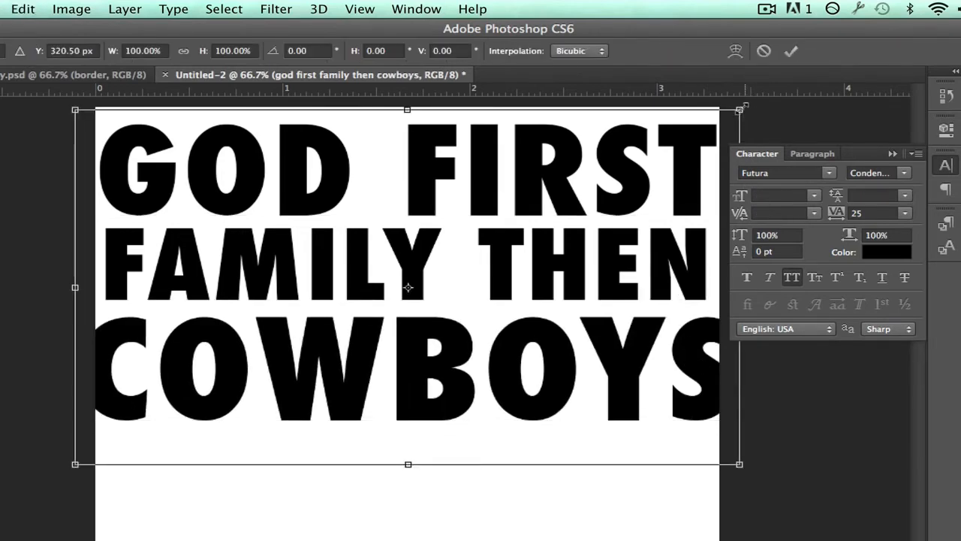
{"action": "left_click_drag", "start_coordinate": [740, 109], "coordinate": [699, 128]}
{"action": "key", "text": "Return"}
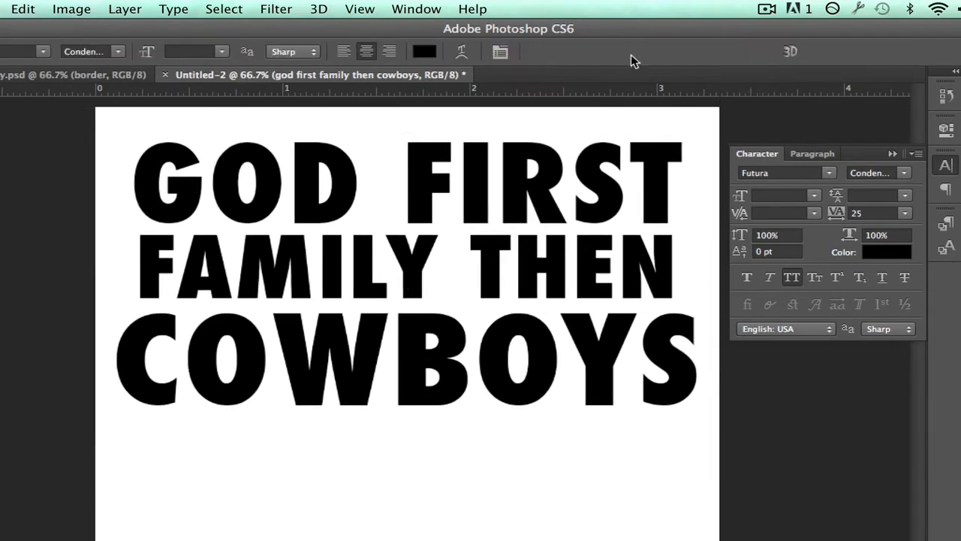
Try "DOLPHINS" and "YOGA" in place of "COWBOYS" on the third line
{"action": "left_click_drag", "start_coordinate": [120, 368], "coordinate": [707, 378]}
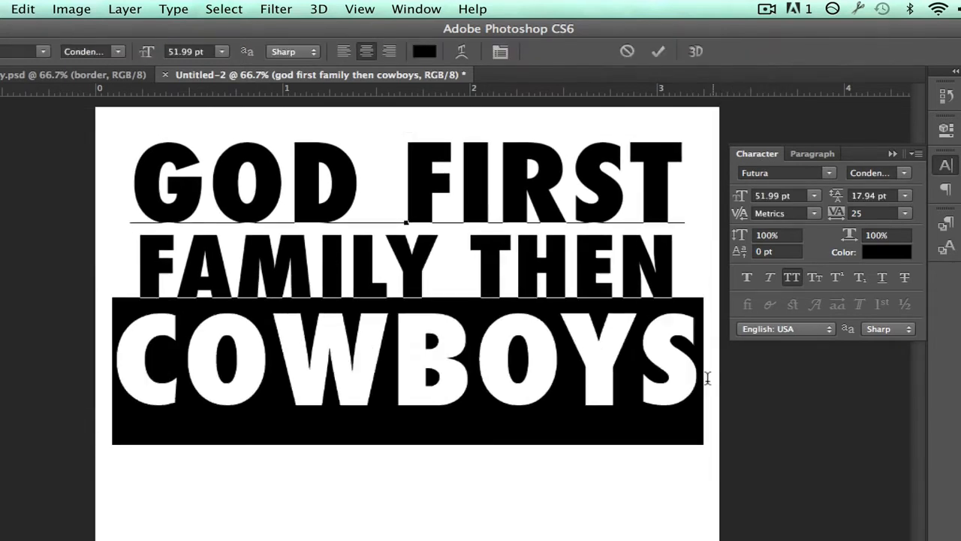
{"action": "type", "text": "dolphins"}
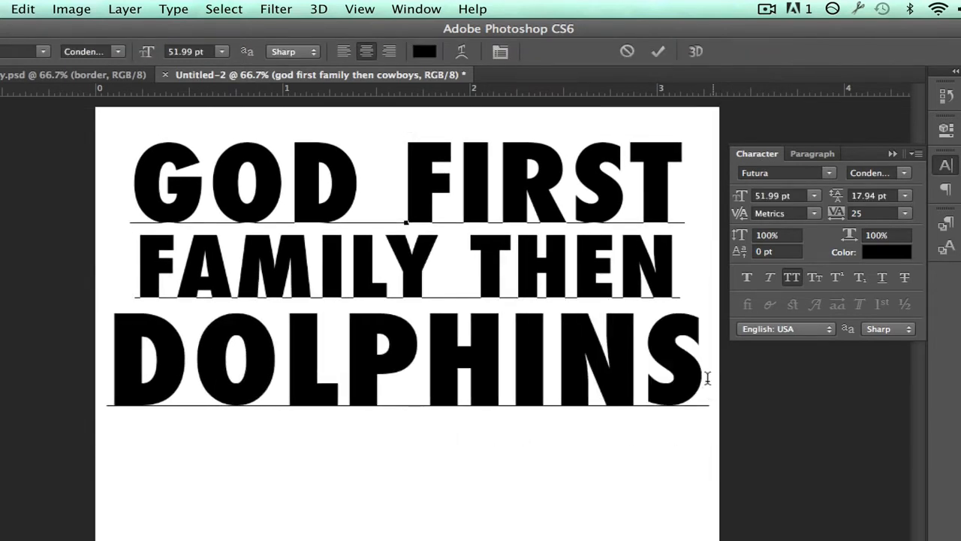
{"action": "key", "text": "shift+Left"}
{"action": "key", "text": "shift+Left"}
{"action": "key", "text": "shift+Left"}
{"action": "key", "text": "shift+Left"}
{"action": "key", "text": "shift+Left"}
{"action": "key", "text": "shift+Left"}
{"action": "key", "text": "shift+Left"}
{"action": "key", "text": "shift+Left"}
{"action": "key", "text": "shift+Left"}
{"action": "key", "text": "shift+Left"}
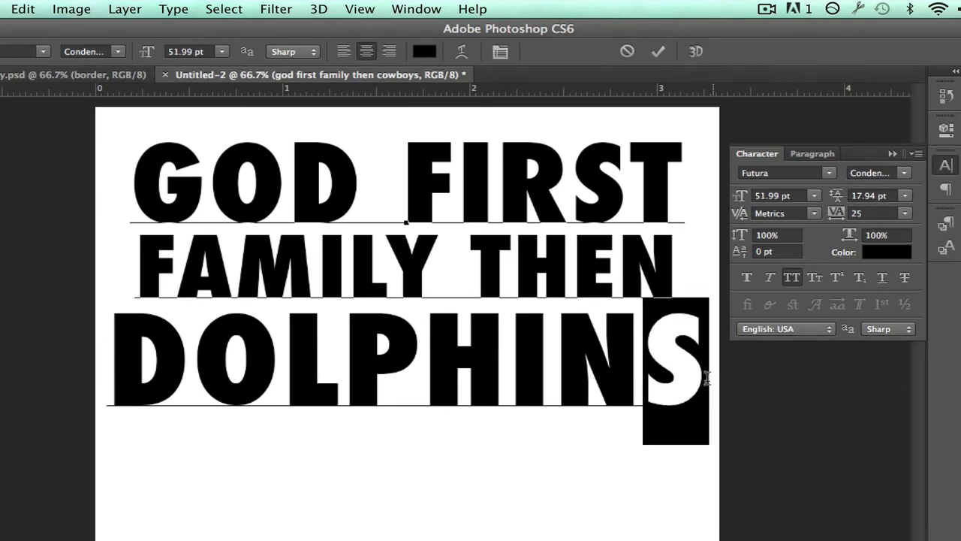
{"action": "key", "text": "shift+Right"}
{"action": "key", "text": "shift+Right"}
{"action": "key", "text": "shift+Right"}
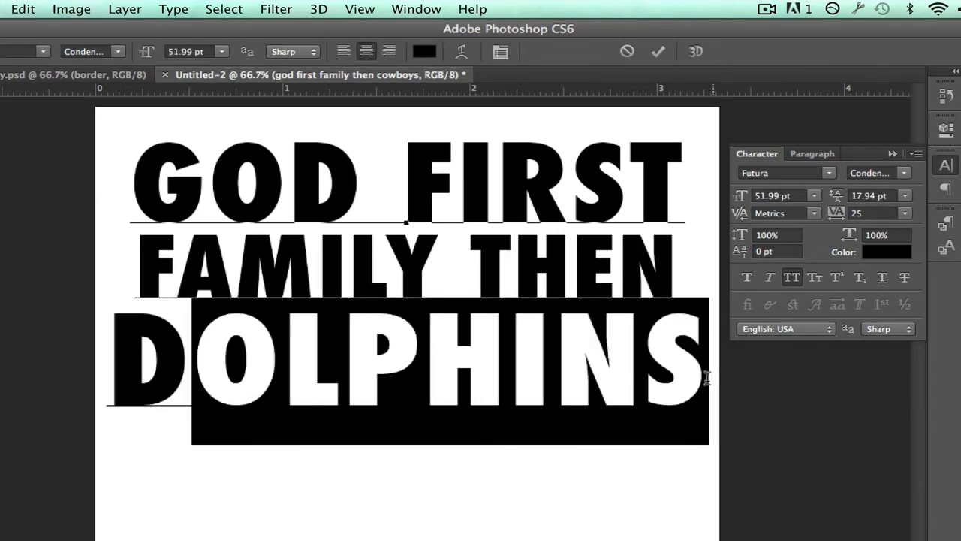
{"action": "key", "text": "shift+Left"}
{"action": "type", "text": "yoga"}
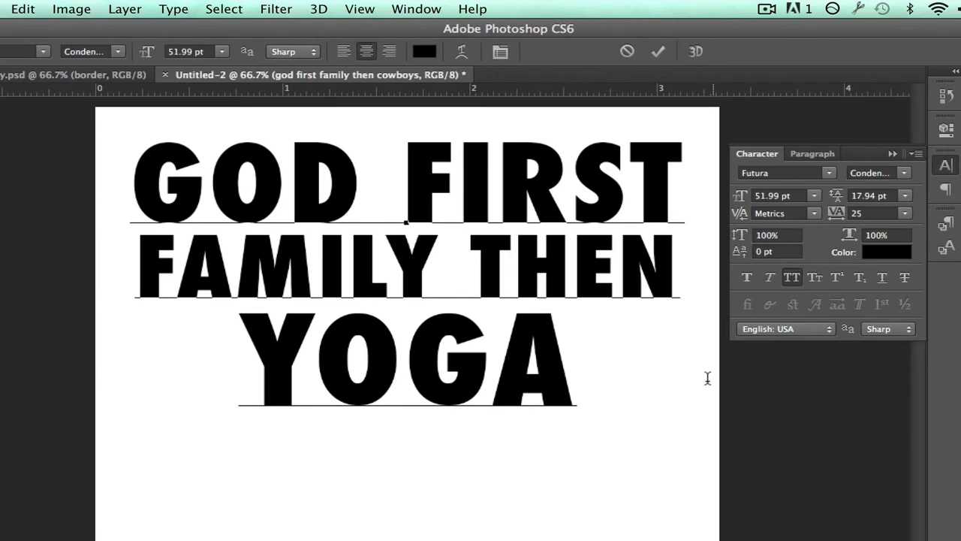
Try "BRAZIL" as the third line, with the kerning at its end tightened to -60
{"action": "key", "text": "shift+Left"}
{"action": "key", "text": "shift+Left"}
{"action": "key", "text": "shift+Left"}
{"action": "key", "text": "shift+Left"}
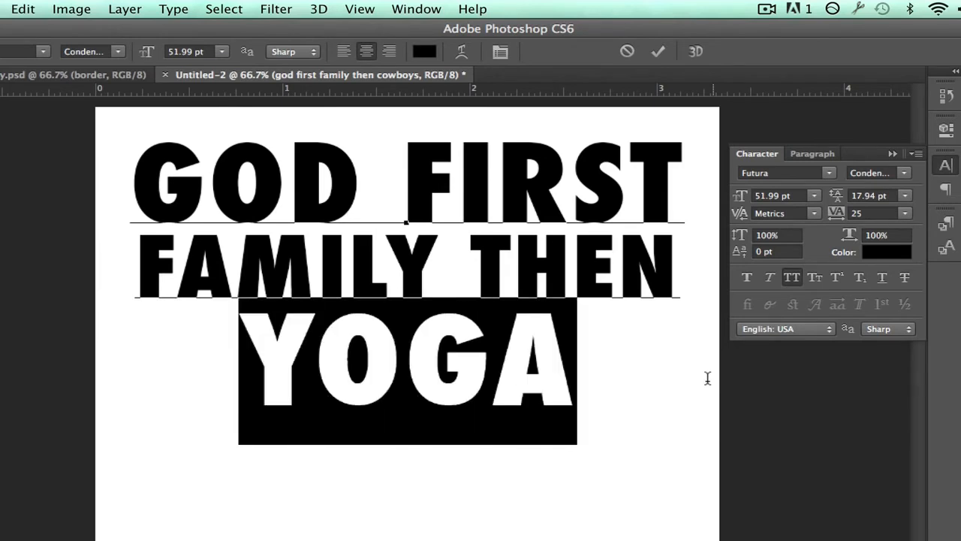
{"action": "type", "text": "brazil"}
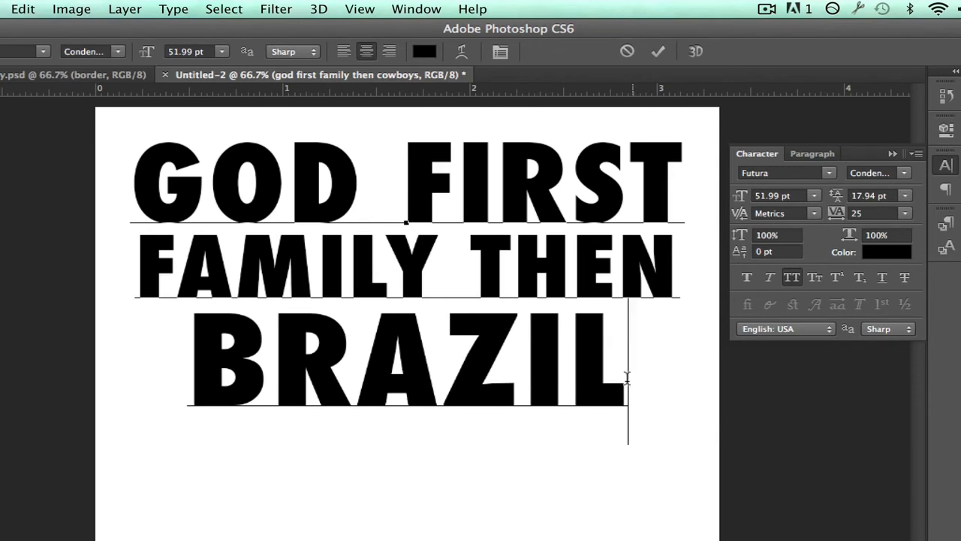
{"action": "key", "text": "alt+Left"}
{"action": "key", "text": "alt+Left"}
{"action": "key", "text": "alt+Left"}
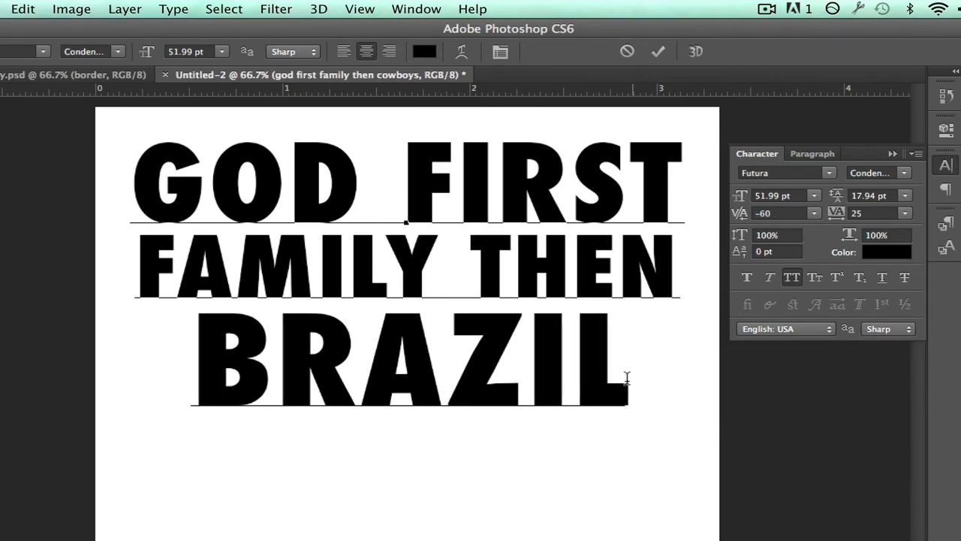
Replace the third line with "TEDDY BEARS" and commit the text edit
{"action": "key", "text": "shift+Left"}
{"action": "key", "text": "shift+Left"}
{"action": "key", "text": "shift+Left"}
{"action": "key", "text": "shift+Left"}
{"action": "key", "text": "shift+Left"}
{"action": "key", "text": "shift+Left"}
{"action": "key", "text": "shift+Left"}
{"action": "key", "text": "shift+Right"}
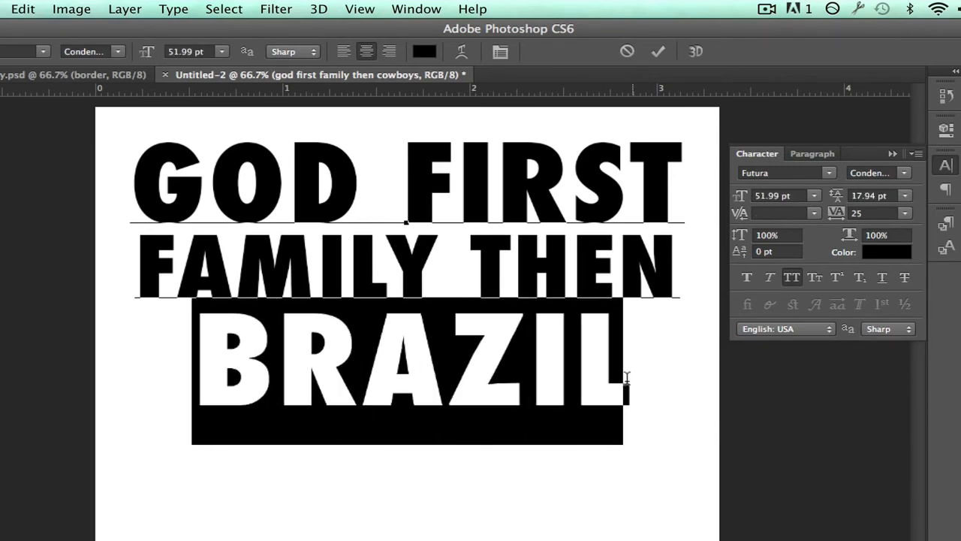
{"action": "type", "text": "TEDDY BEARS"}
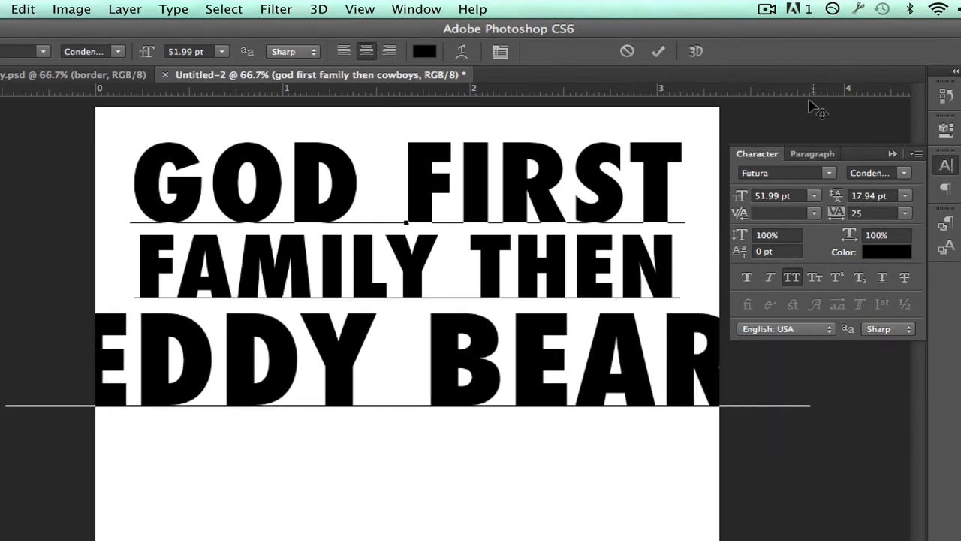
{"action": "key", "text": "super+Return"}
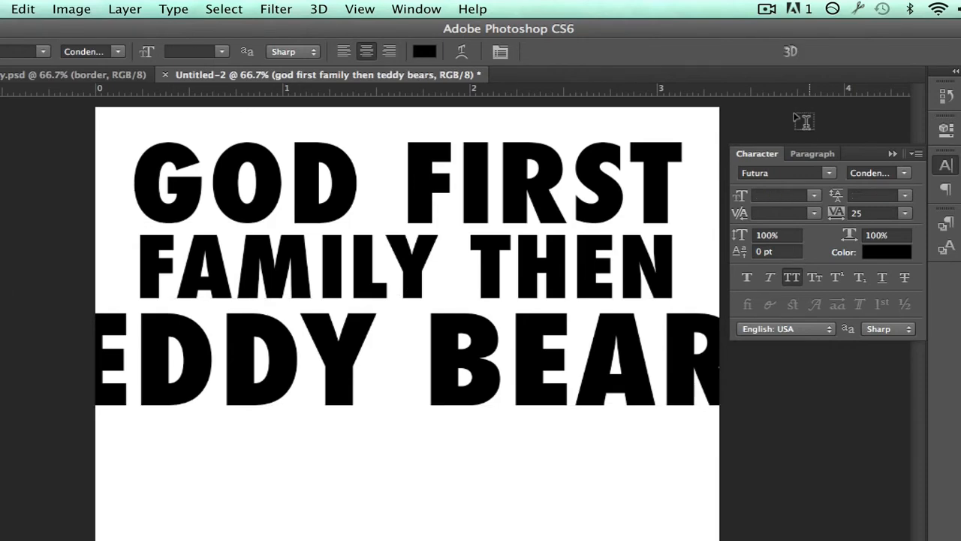
Scale the text block down until the whole "TEDDY BEARS" line fits inside the canvas
{"action": "key", "text": "super+t"}
{"action": "left_click_drag", "start_coordinate": [808, 130], "coordinate": [706, 169]}
{"action": "key", "text": "Return"}
Set the "TEDDY BEARS" line's font size to 26.21 pt to match the width of the lines above
{"action": "left_click_drag", "start_coordinate": [144, 330], "coordinate": [721, 325]}
{"action": "left_click", "coordinate": [778, 196]}
{"action": "key", "text": "Down"}
{"action": "key", "text": "Down"}
{"action": "key", "text": "Down"}
{"action": "key", "text": "Down"}
{"action": "key", "text": "Down"}
{"action": "key", "text": "Down"}
{"action": "key", "text": "Down"}
{"action": "key", "text": "Down"}
{"action": "key", "text": "Down"}
{"action": "key", "text": "Down"}
{"action": "key", "text": "Down"}
{"action": "key", "text": "Down"}
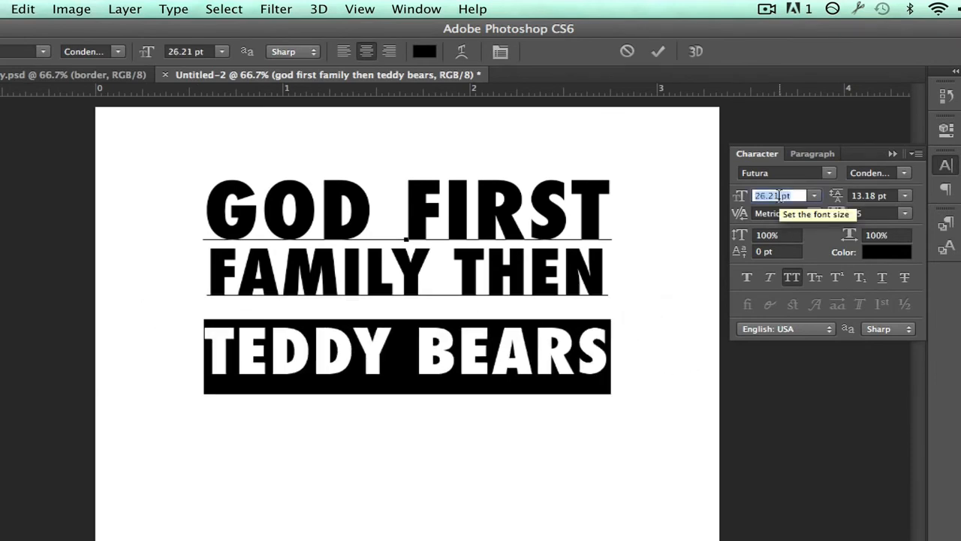
Set the "TEDDY BEARS" line's leading to 3.18 pt and commit the text edits
{"action": "left_click", "coordinate": [864, 194]}
{"action": "key", "text": "Up"}
{"action": "key", "text": "Down"}
{"action": "key", "text": "Down"}
{"action": "key", "text": "Down"}
{"action": "key", "text": "Down"}
{"action": "key", "text": "Down"}
{"action": "key", "text": "Down"}
{"action": "key", "text": "Down"}
{"action": "key", "text": "Down"}
{"action": "key", "text": "Down"}
{"action": "key", "text": "Down"}
{"action": "key", "text": "Down"}
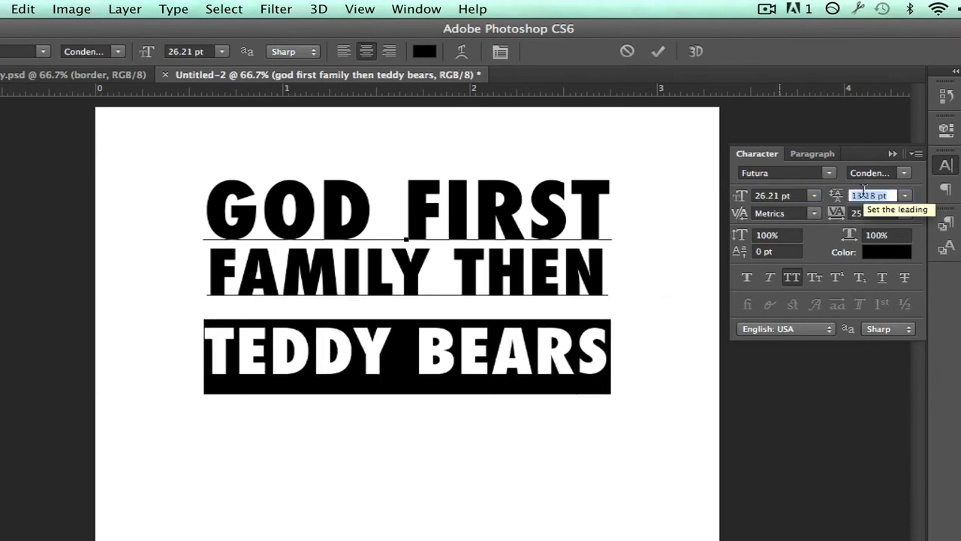
{"action": "left_click", "coordinate": [331, 306]}
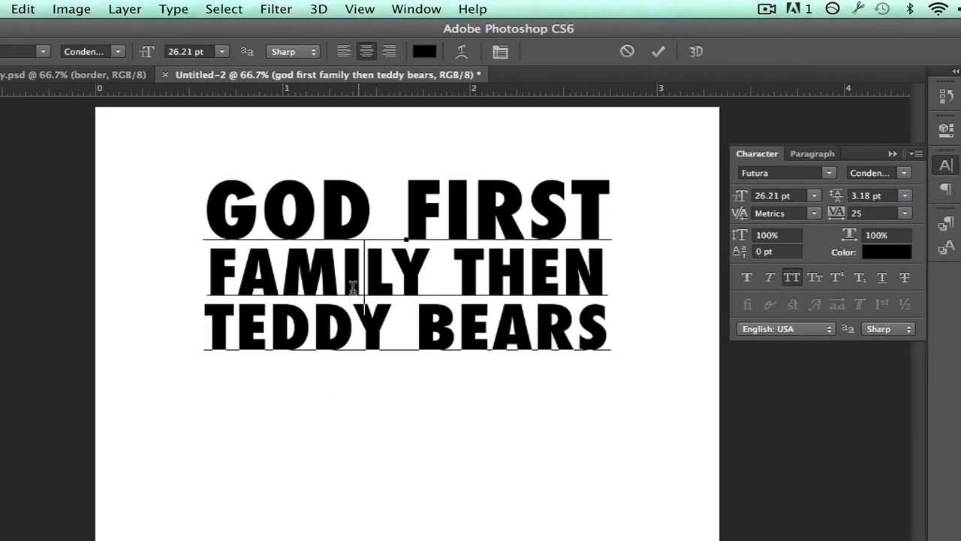
{"action": "key", "text": "super+Return"}
Scale the three-line text block up to fill most of the canvas width
{"action": "key", "text": "super+t"}
{"action": "left_click_drag", "start_coordinate": [627, 371], "coordinate": [672, 406]}
{"action": "key", "text": "Return"}
Color the "TEDDY BEARS" line bright red and commit the text edit
{"action": "left_click_drag", "start_coordinate": [146, 346], "coordinate": [783, 369]}
{"action": "left_click", "coordinate": [424, 51]}
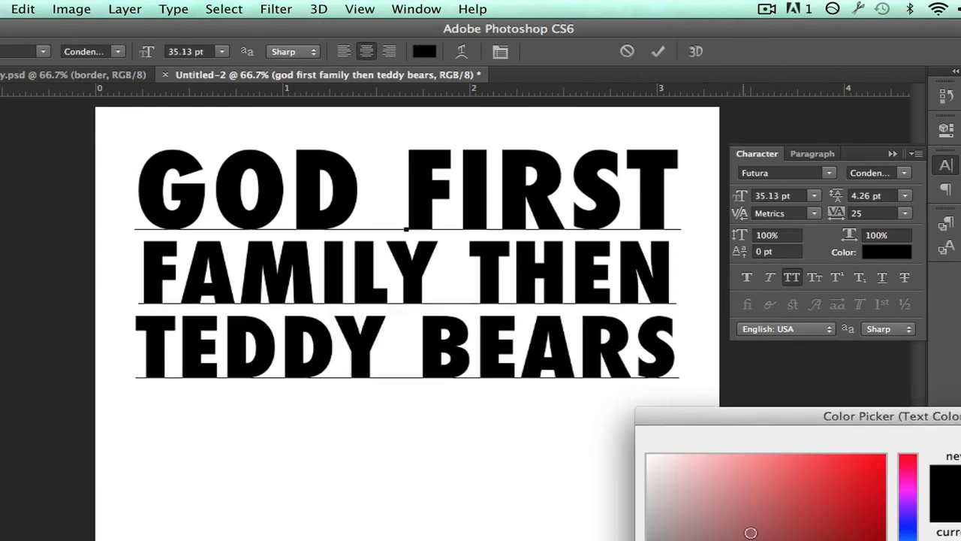
{"action": "left_click_drag", "start_coordinate": [751, 533], "coordinate": [948, 403]}
{"action": "key", "text": "Return"}
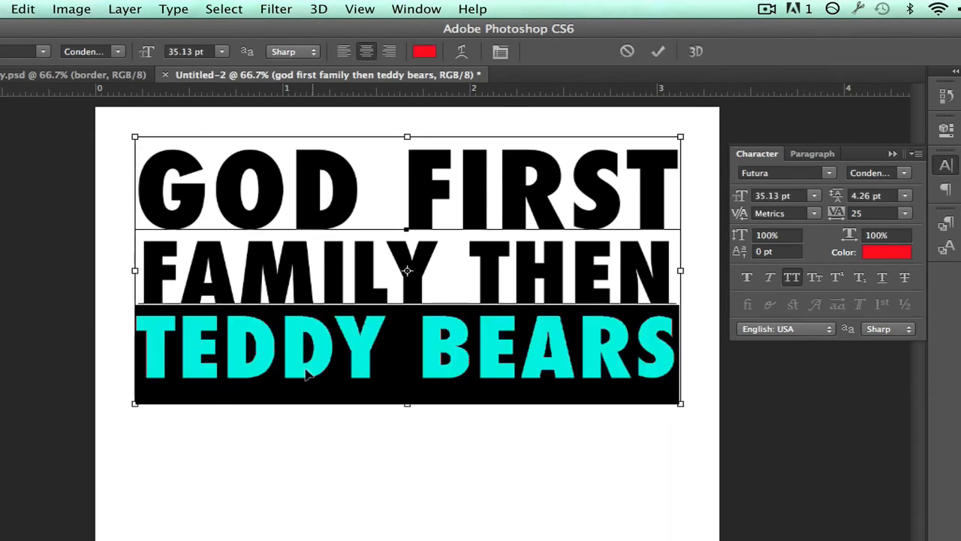
{"action": "key", "text": "KP_Enter"}
Move the text block up closer to the canvas's upper edge, and switch to Chrome to compare it with the Teespring shirt
{"action": "key", "text": "v"}
{"action": "key", "text": "shift+Up"}
{"action": "key", "text": "shift+Up"}
{"action": "key", "text": "shift+Up"}
{"action": "key", "text": "shift+Up"}
{"action": "key", "text": "shift+Up"}
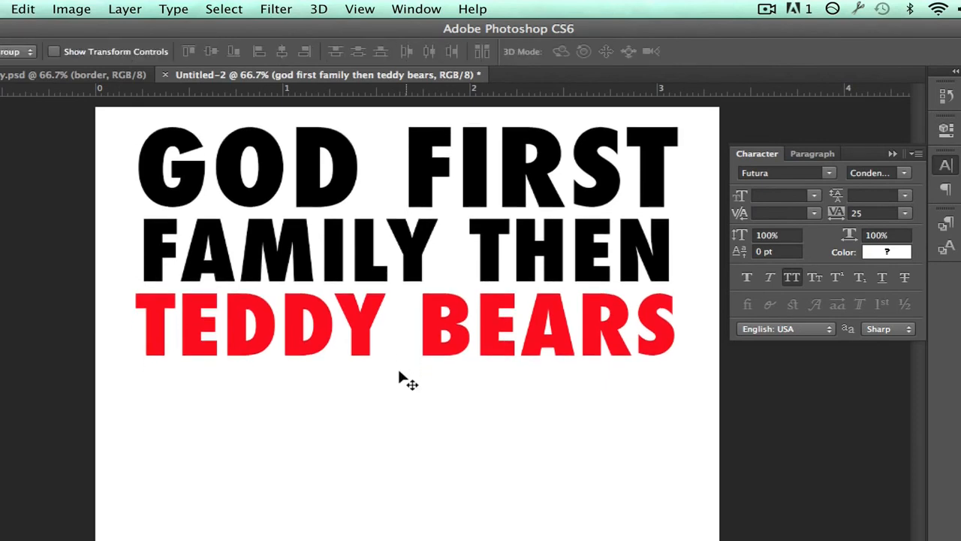
{"action": "key", "text": "super+Tab"}
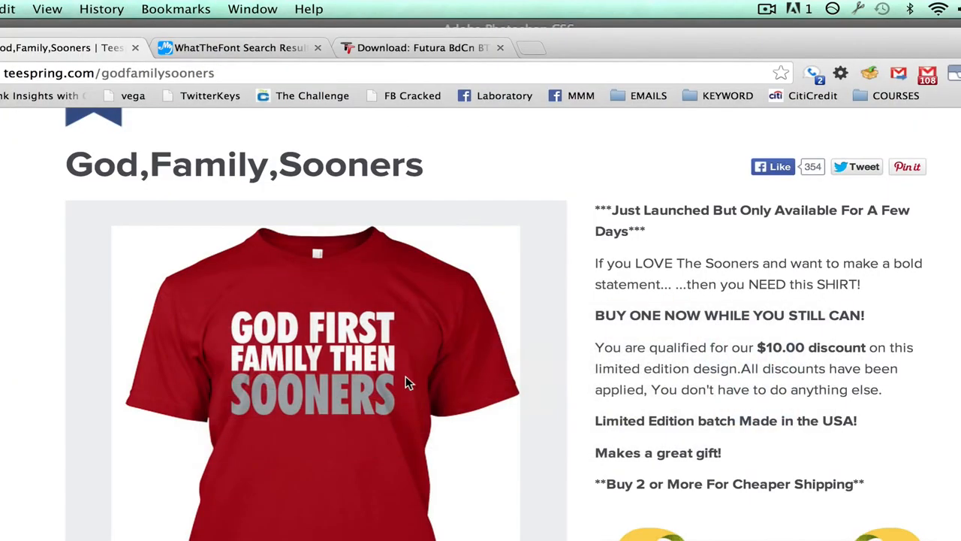